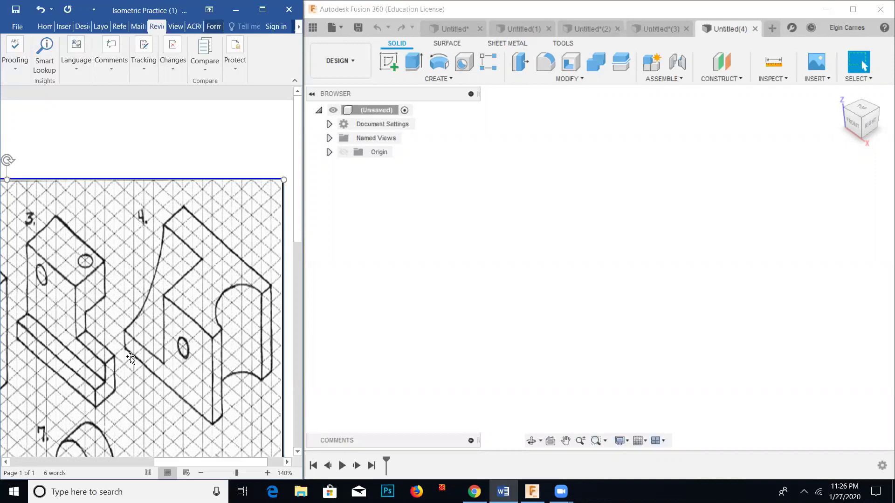
- Check the active unit type in the document settings
mouse_move(297, 250)
mouse_down()
mouse_move(287, 413)
mouse_move(297, 410)
mouse_move(299, 239)
mouse_up()
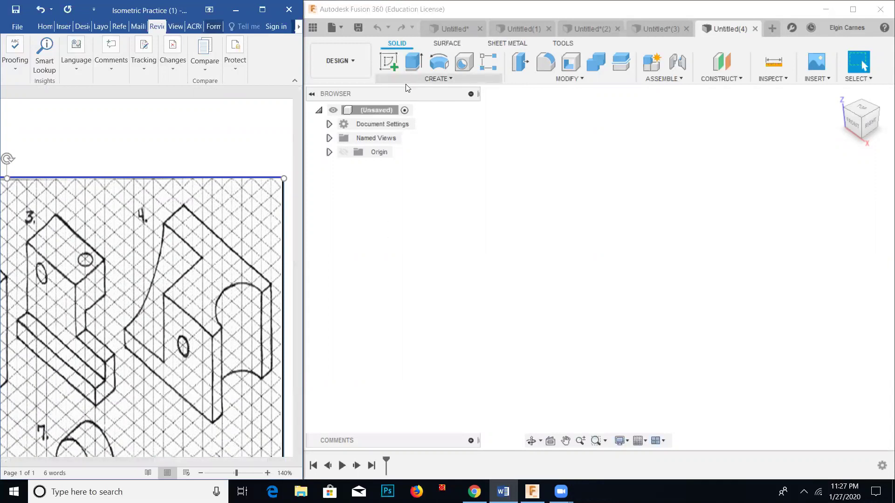
click(328, 124)
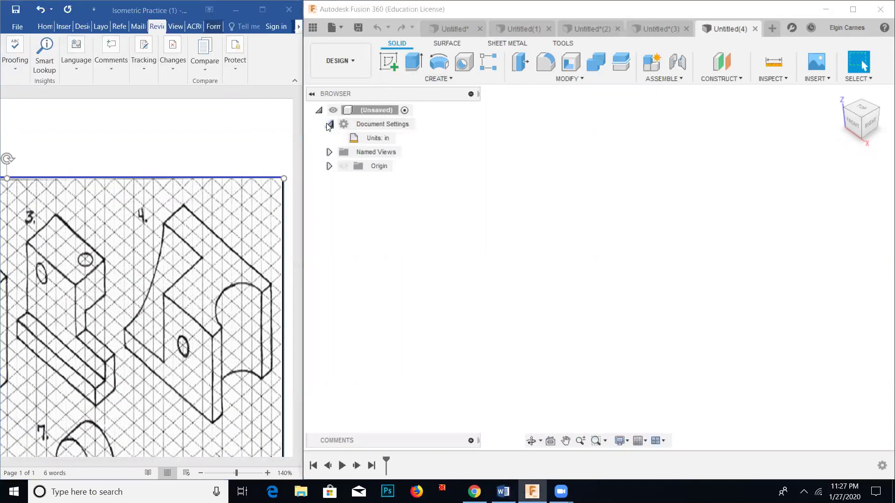
click(404, 138)
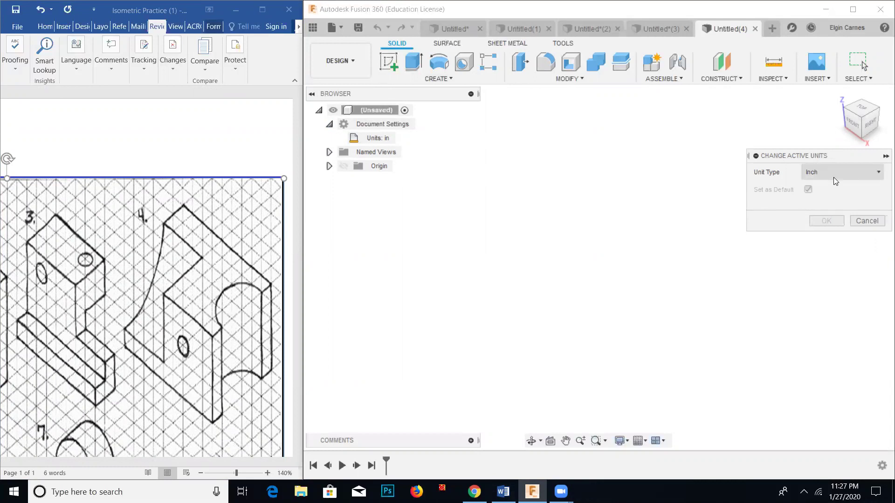
click(866, 221)
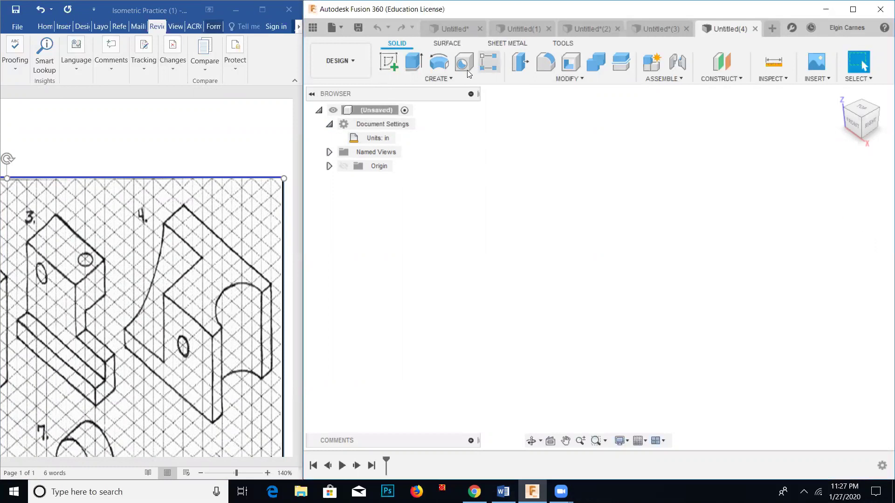
- Start a sketch on the front origin plane and draw a horizontal line 9*.5 (4.5 in) long from the origin along positive X
click(393, 70)
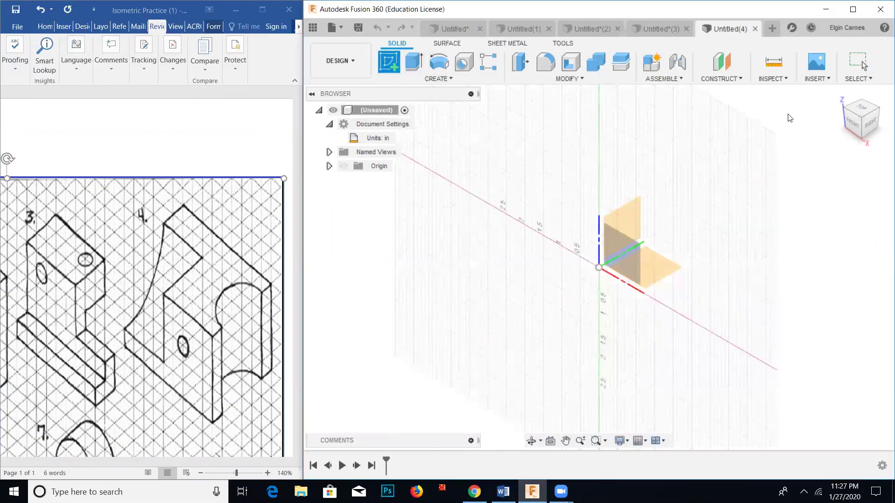
click(628, 262)
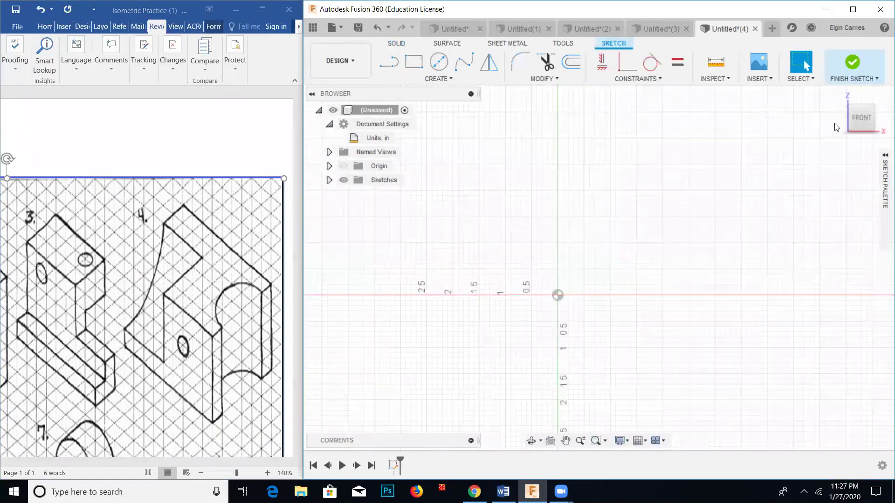
click(387, 63)
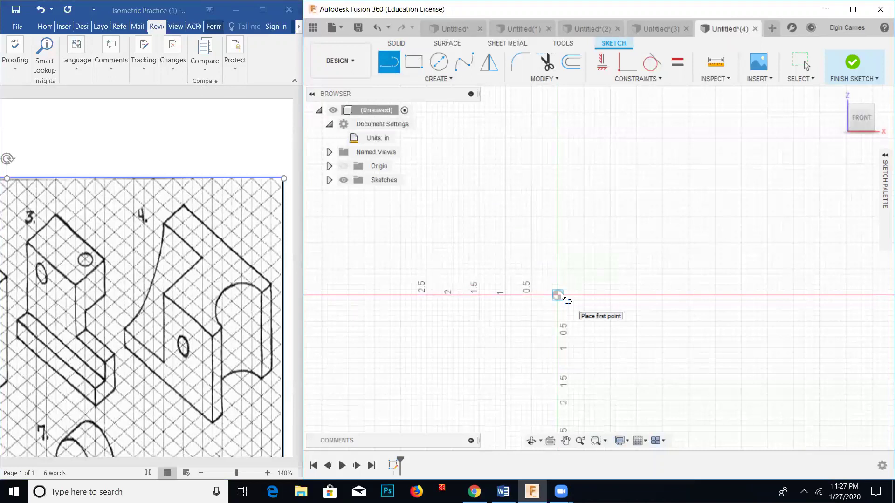
click(561, 296)
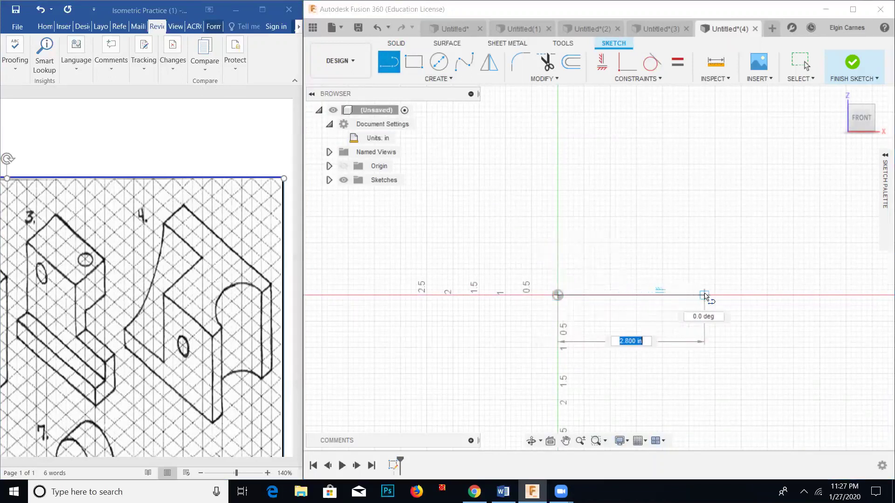
text(9)
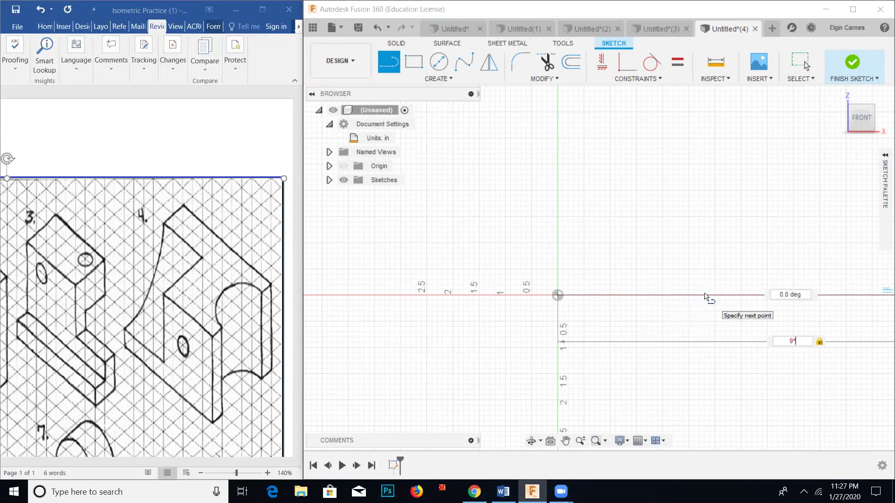
text(*.5)
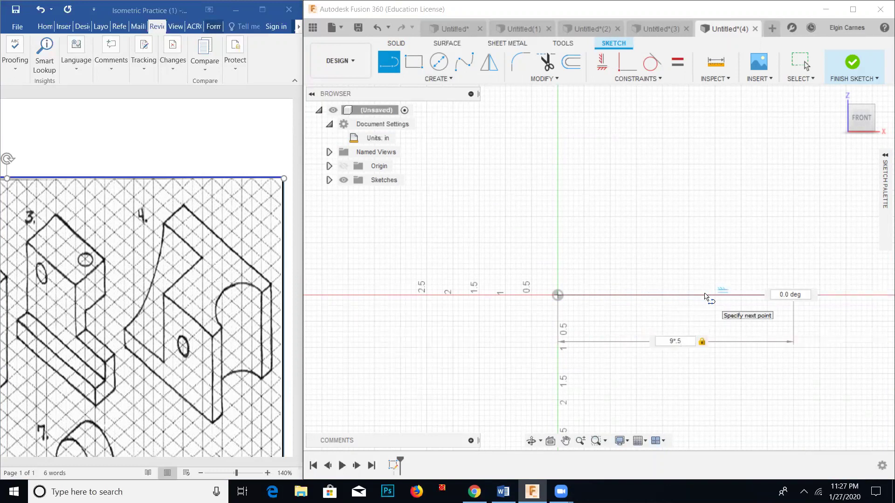
key(Return)
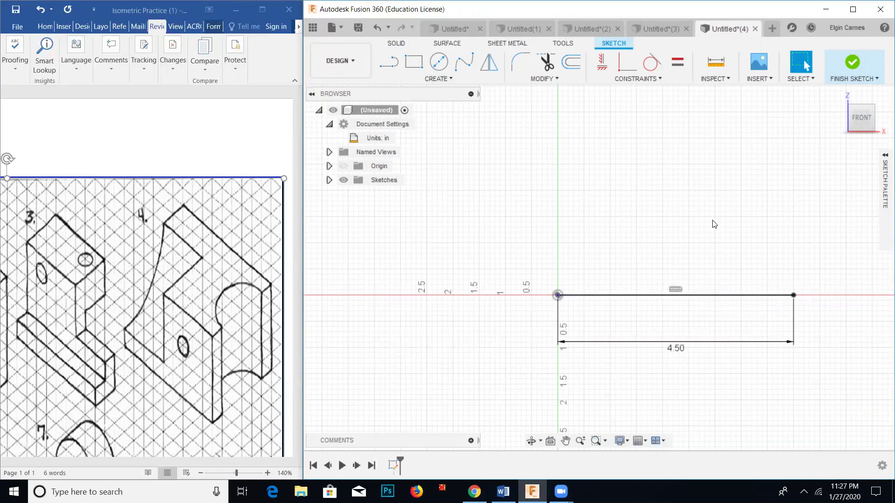
- Draw a vertical line 5*.5 (2.5 in) long upward from the far end of the base line
key(l)
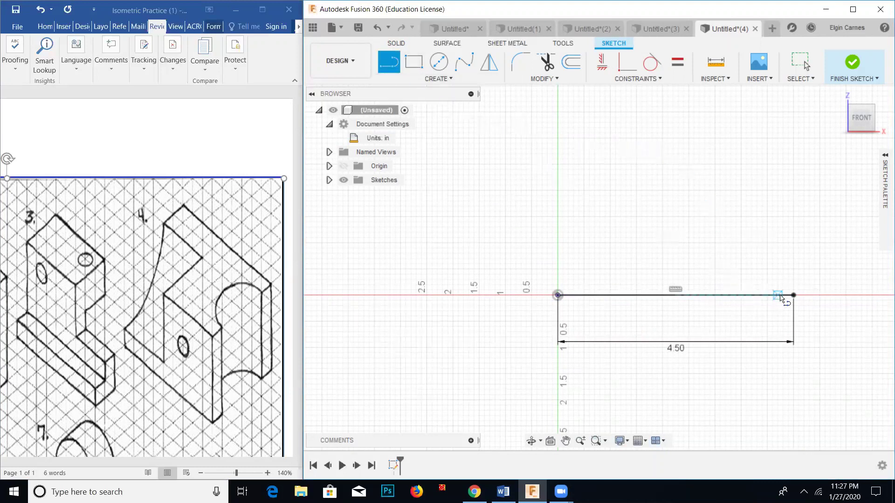
click(794, 296)
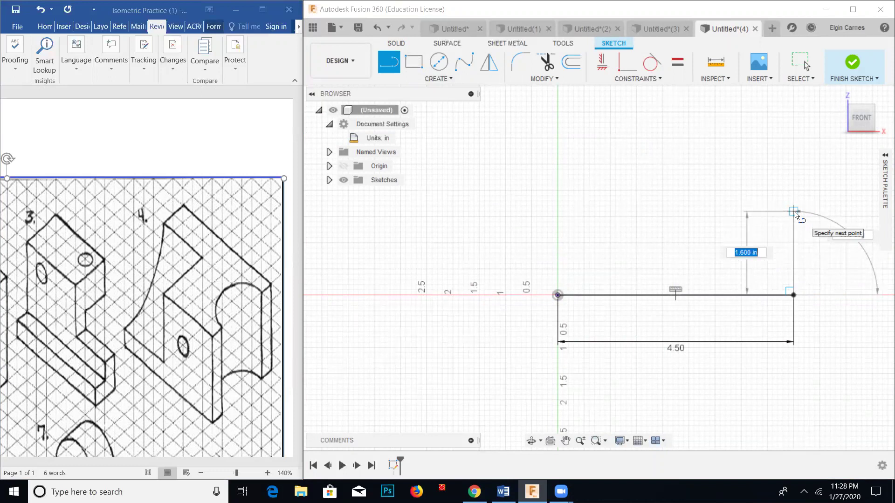
text(5)
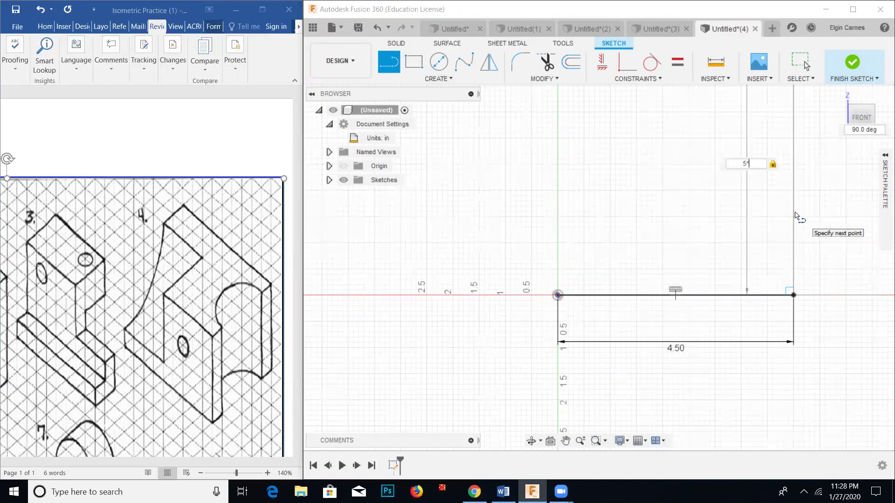
text(*.5)
key(Return)
key(Escape)
- Draw a horizontal line 5*.5 (2.5 in) long from the vertical line's upper end back toward the origin side
key(l)
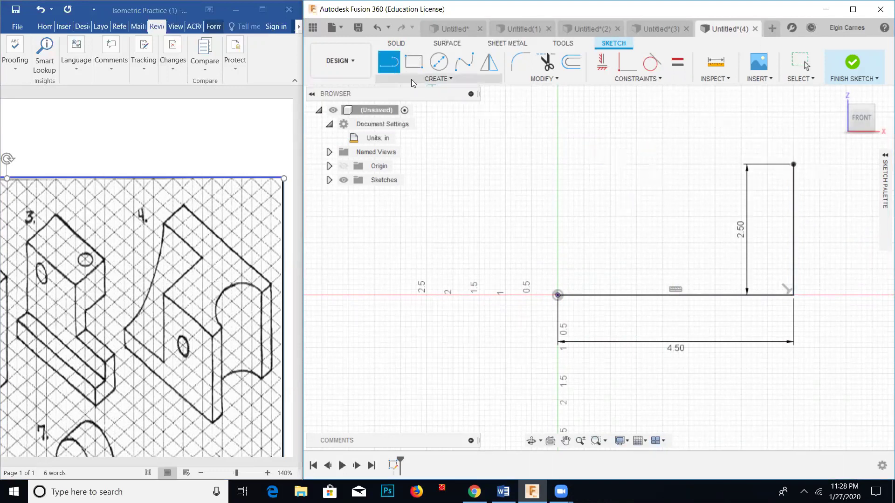
click(794, 164)
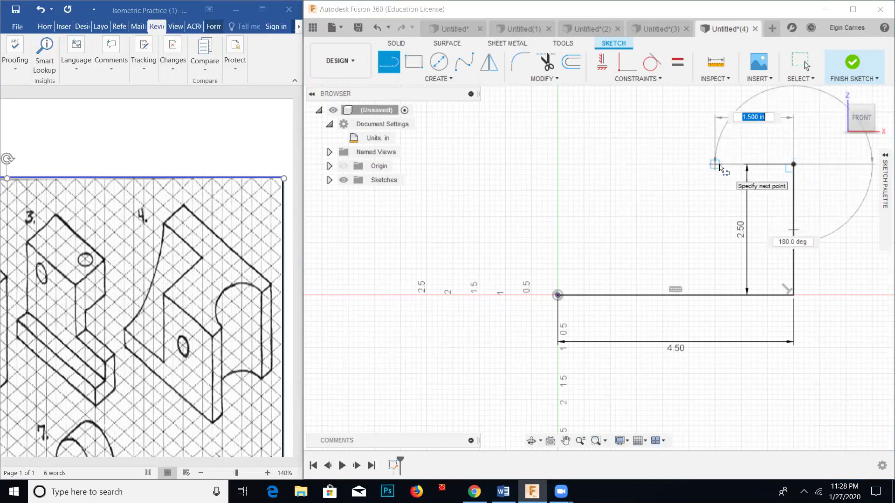
text(5*.5)
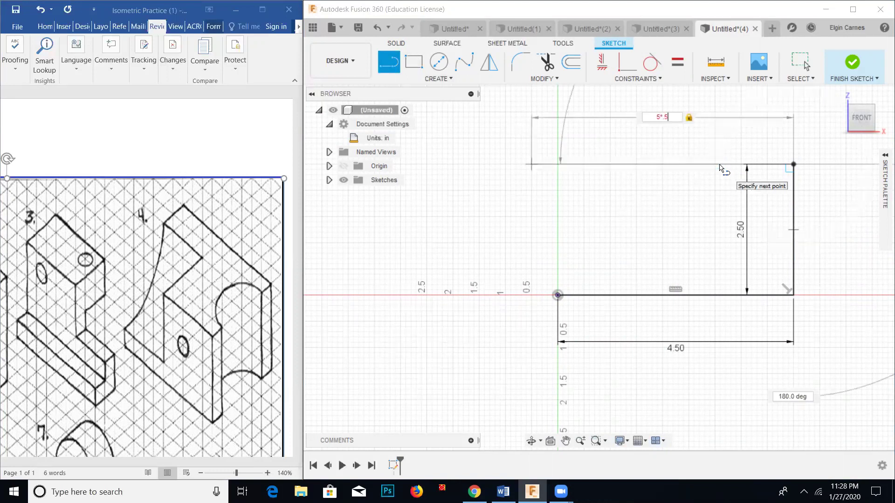
key(Return)
key(Escape)
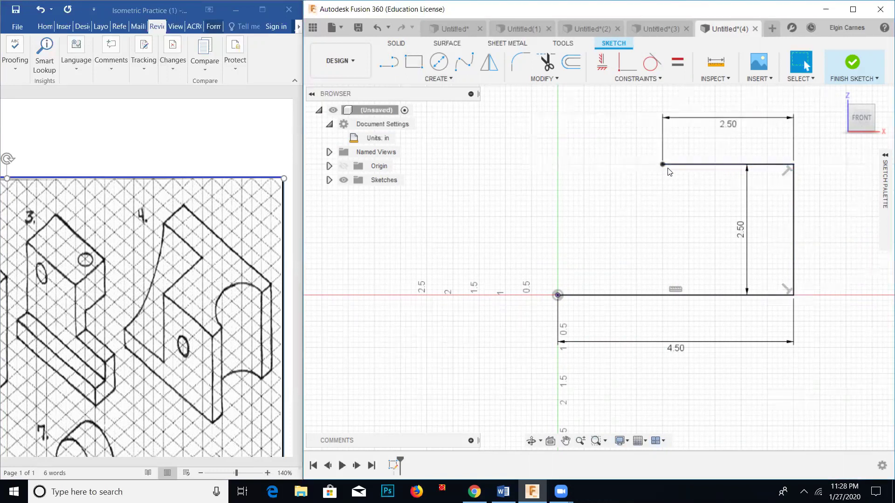
key(l)
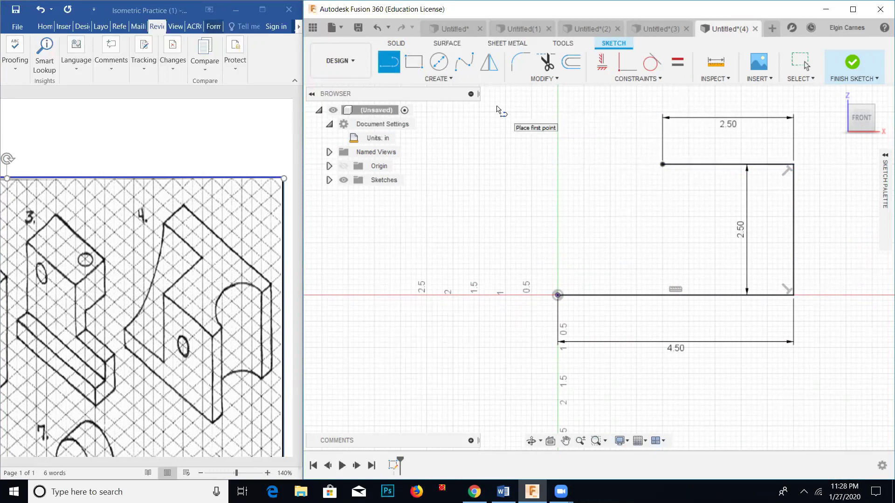
click(664, 165)
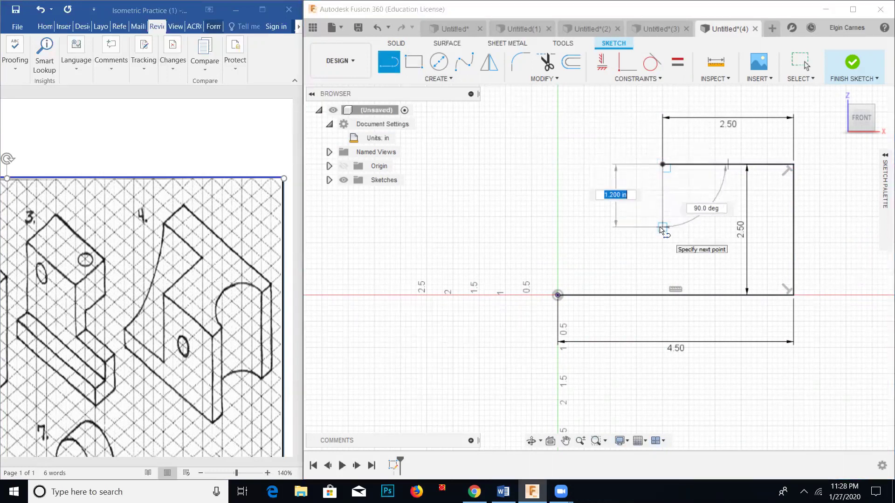
key(Escape)
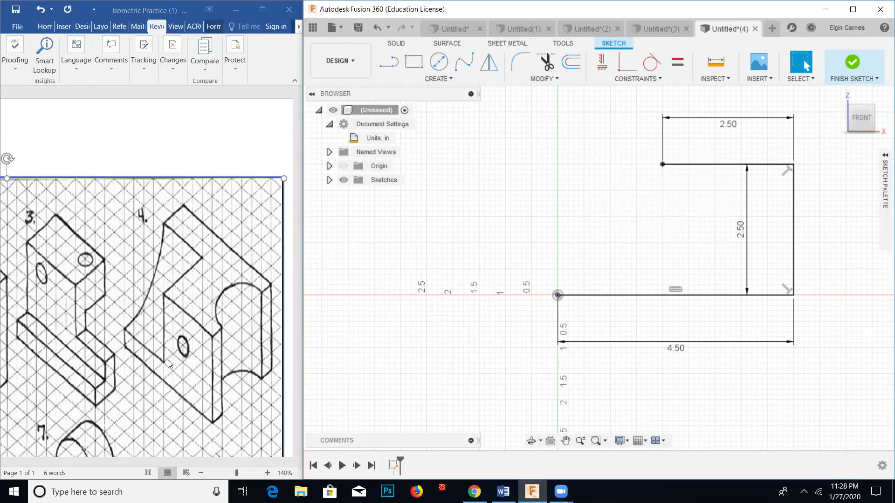
- Draw a 2 in vertical line downward from the free end of the upper horizontal line
click(388, 63)
click(663, 165)
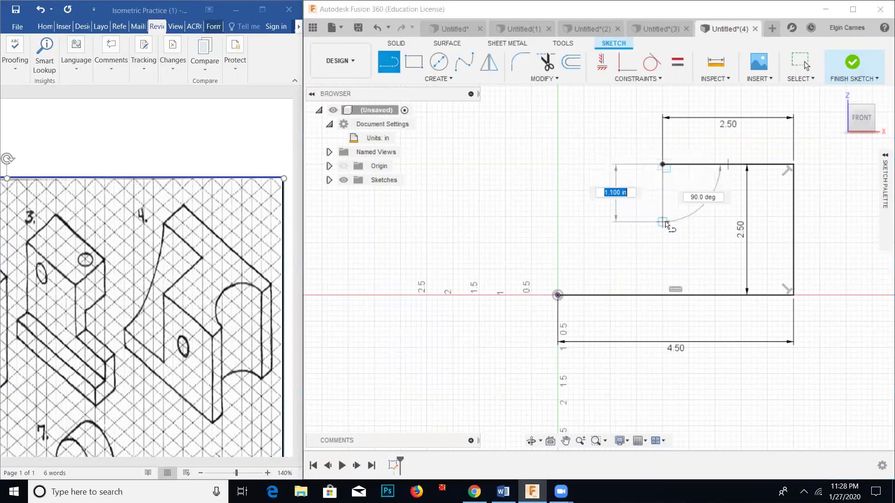
text(4)
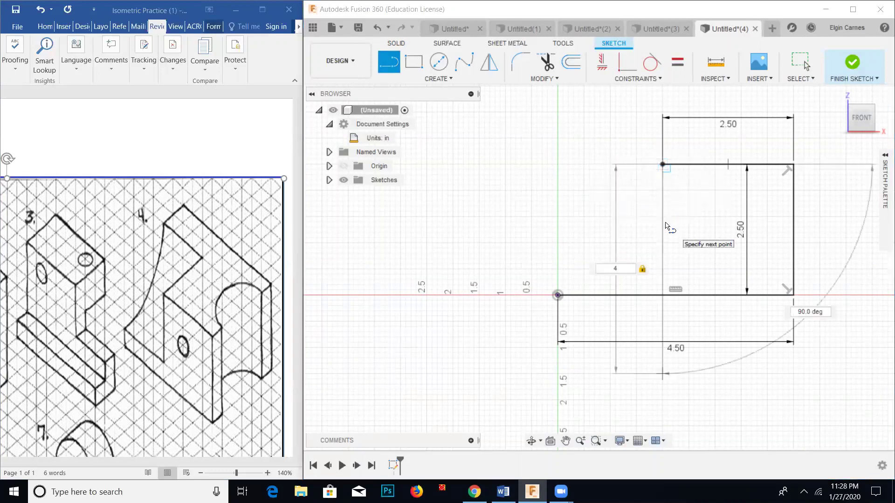
key(Return)
key(Escape)
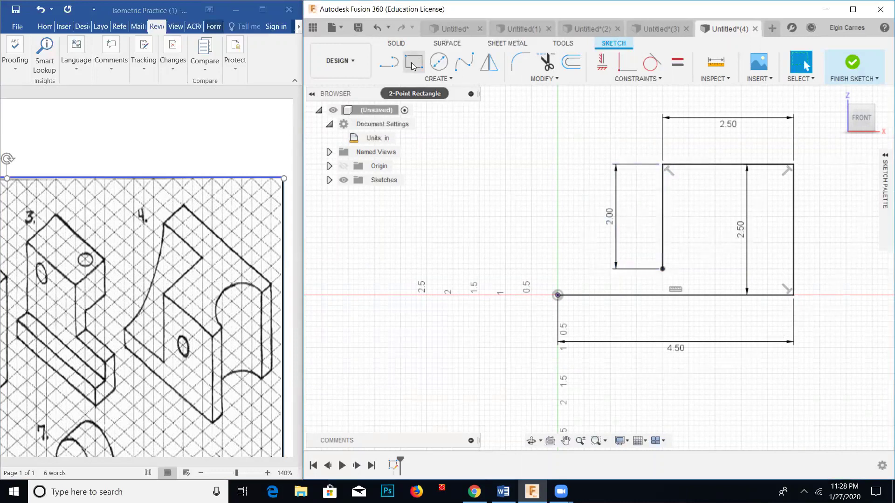
- Close the L-shaped profile with a horizontal line to the point above the origin and a 0.5 in vertical line down to the origin
key(l)
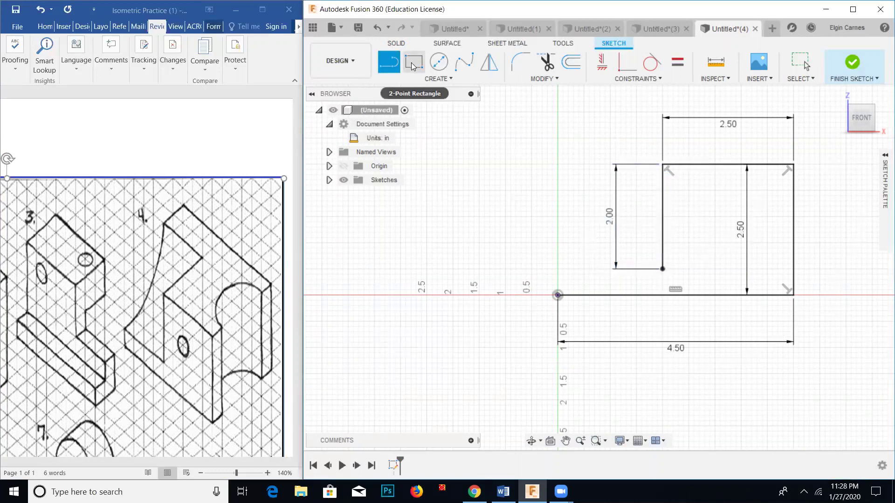
click(662, 269)
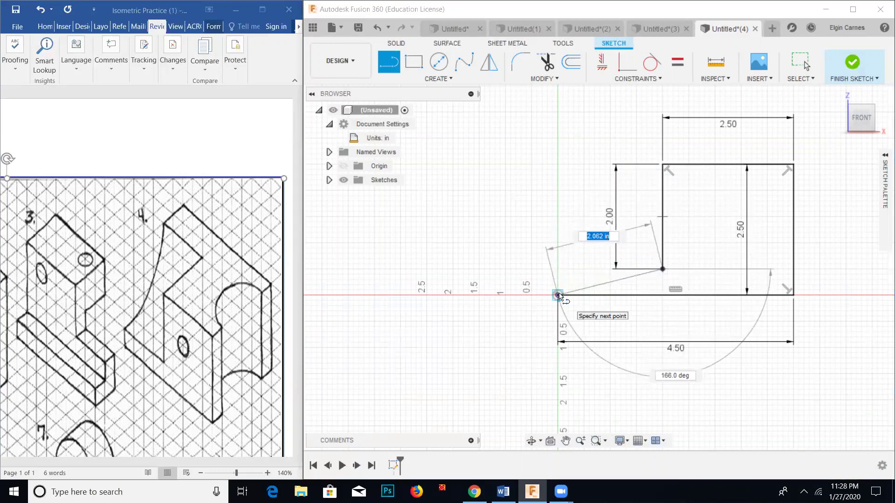
click(558, 270)
drag(558, 269, 558, 295)
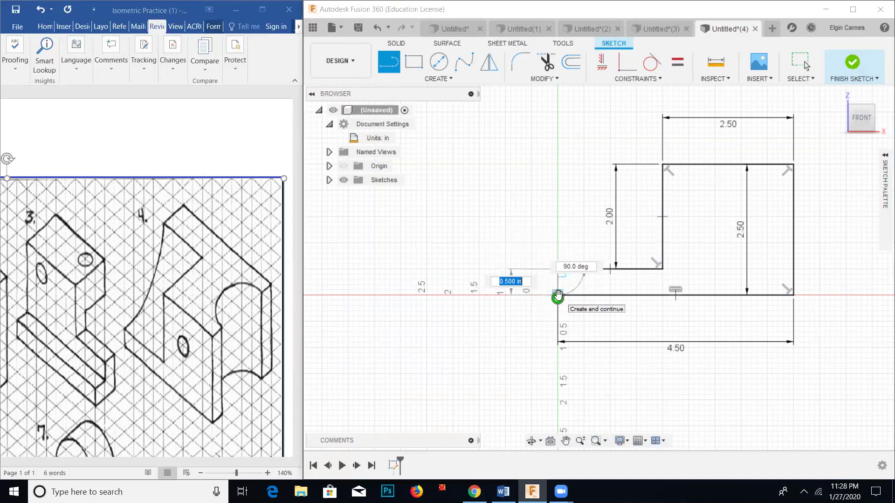
click(558, 295)
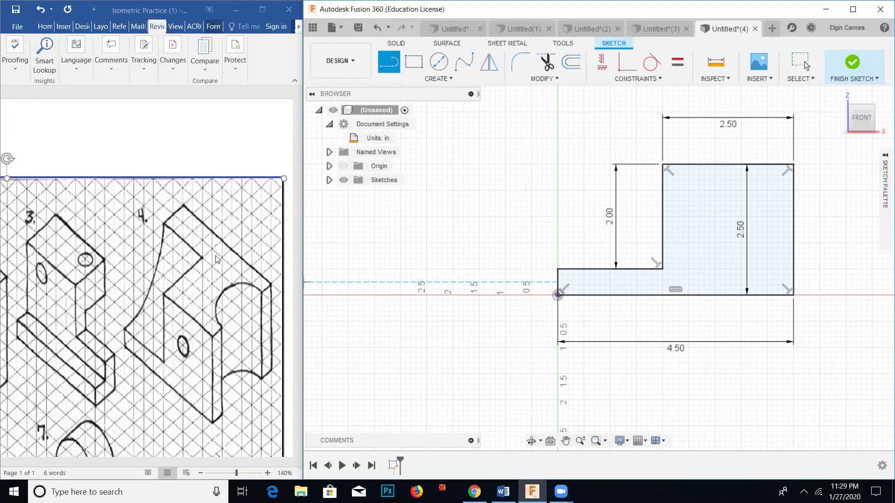
- Finish the sketch and extrude the L-shaped profile backward by 6*.5 (3 in) as a new body
click(851, 62)
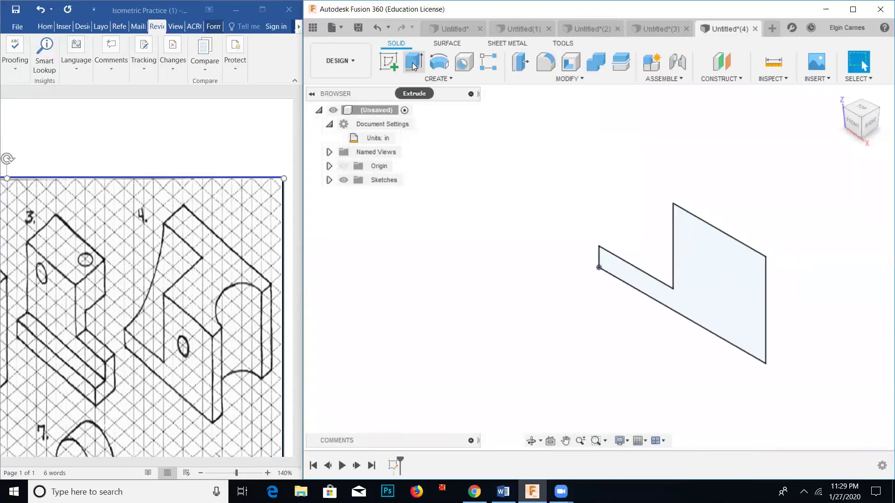
click(414, 62)
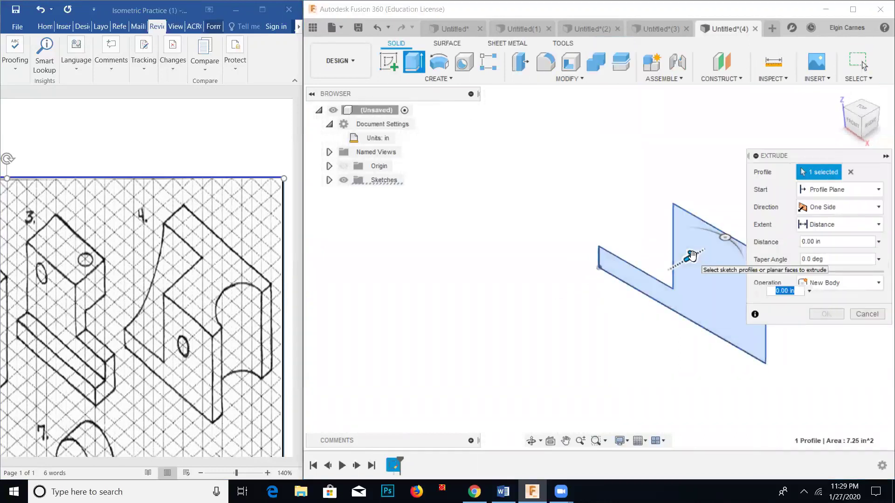
drag(570, 254, 669, 196)
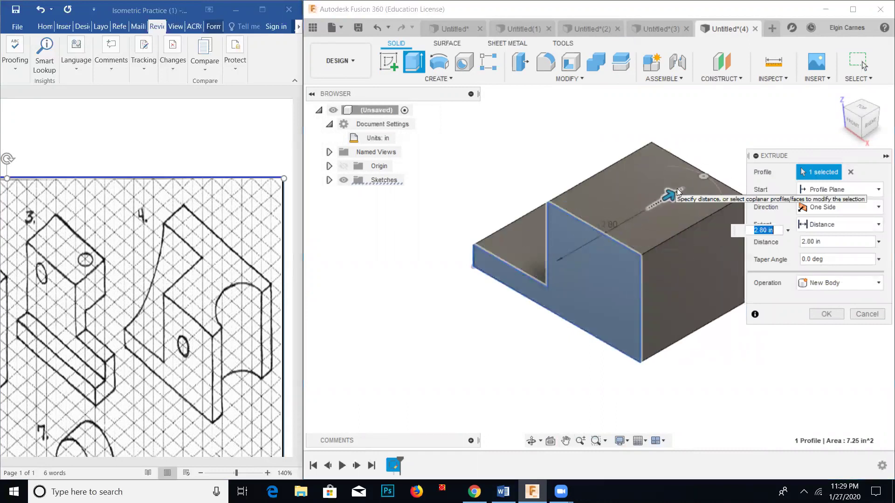
drag(838, 241, 781, 246)
text(6*.5)
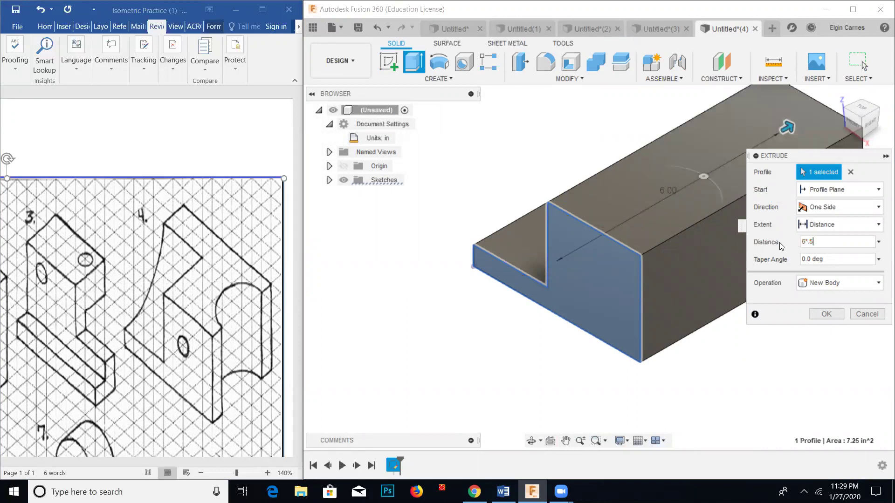
key(Return)
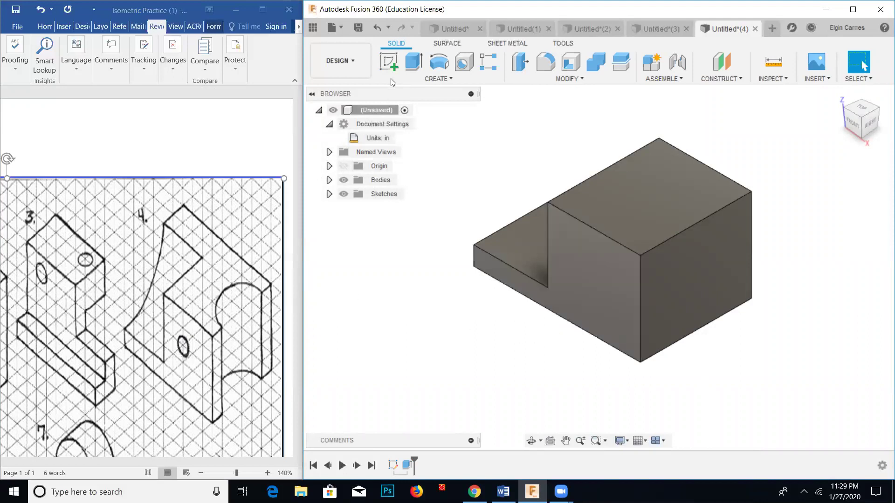
- Start a sketch on the L-shaped front face and draw a 0.25 in diameter circle near the middle of its tall block portion
click(388, 61)
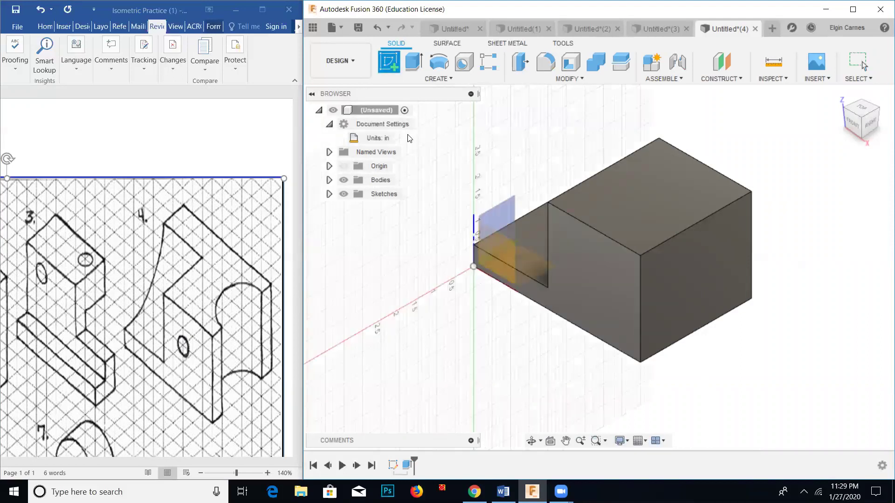
click(575, 269)
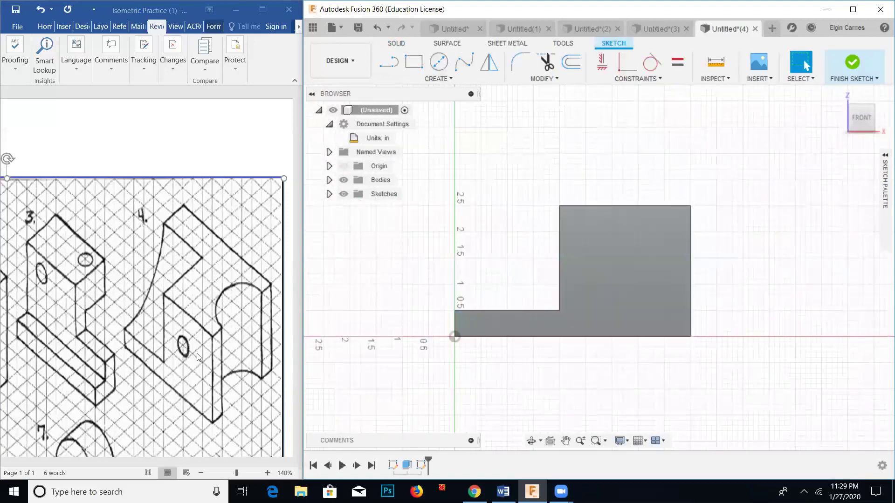
click(441, 65)
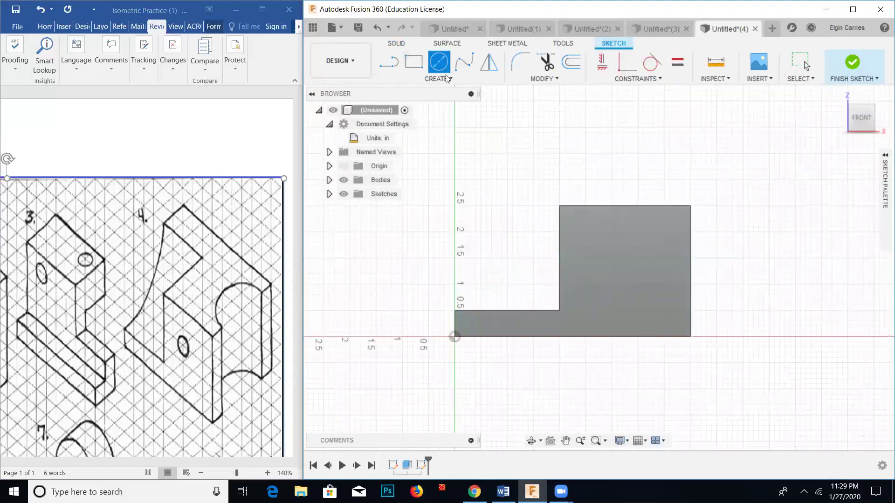
click(619, 262)
text(.3)
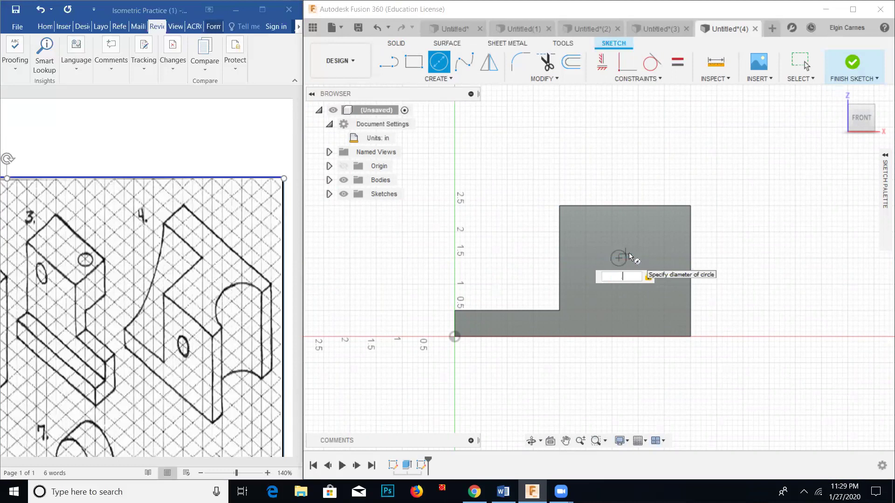
text(5)
key(Return)
key(Escape)
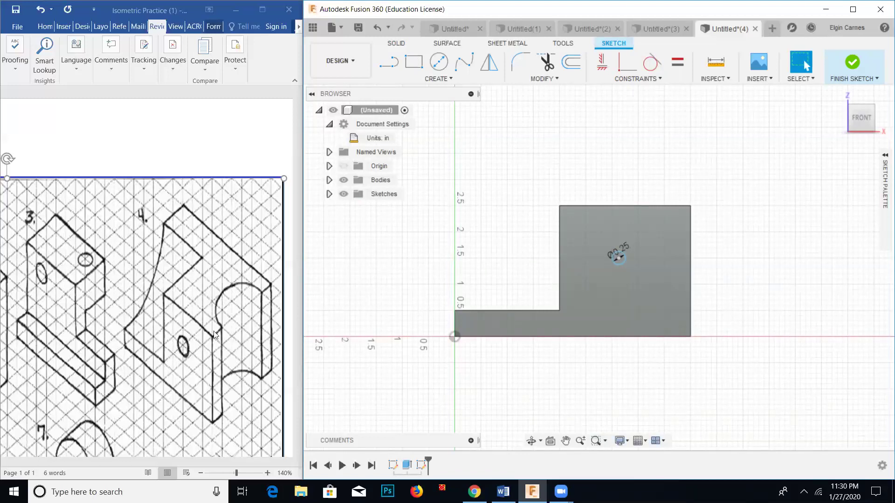
- Dimension the small circle's centre 2.5*.5 (1.25 in) above the bottom edge of the front face
click(439, 79)
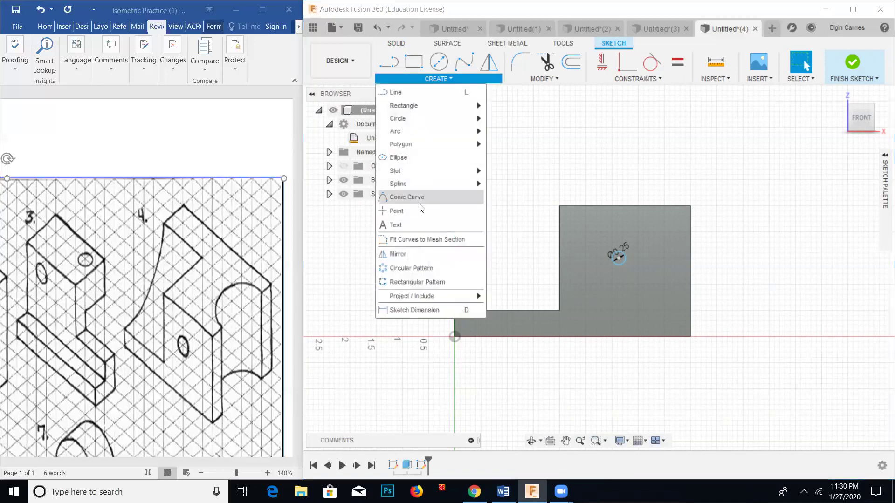
click(408, 310)
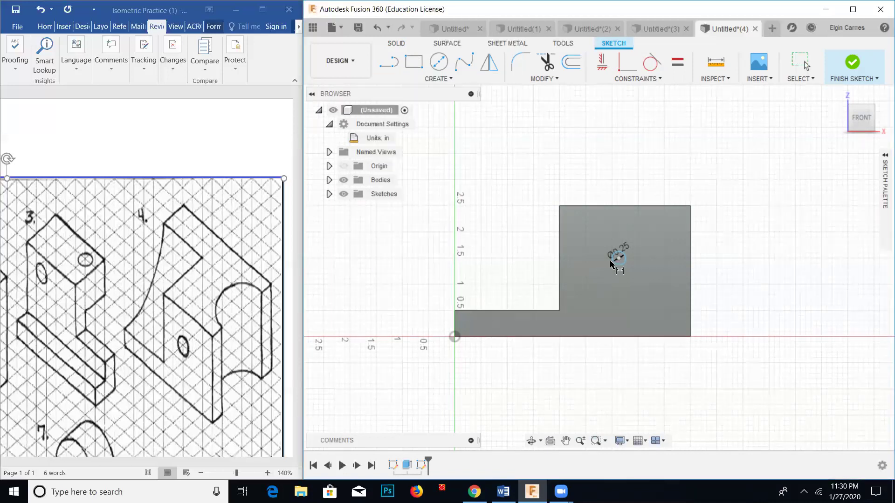
scroll(609, 262, up, 1)
click(613, 353)
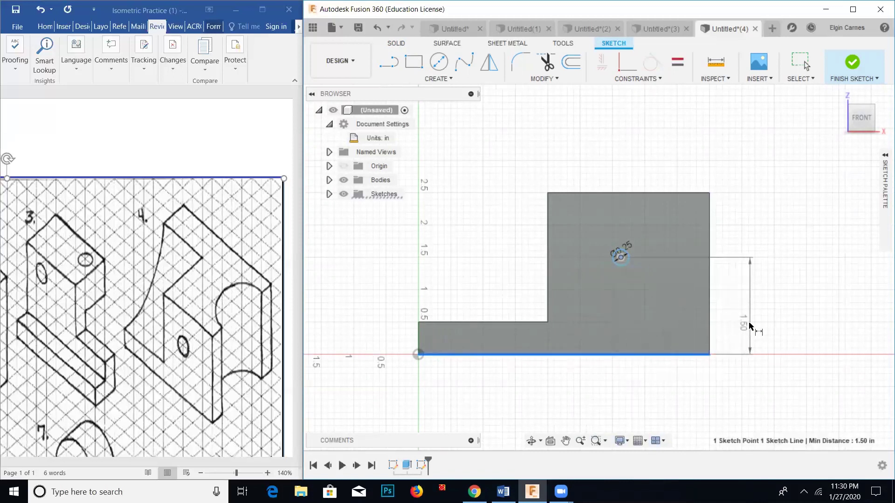
click(750, 326)
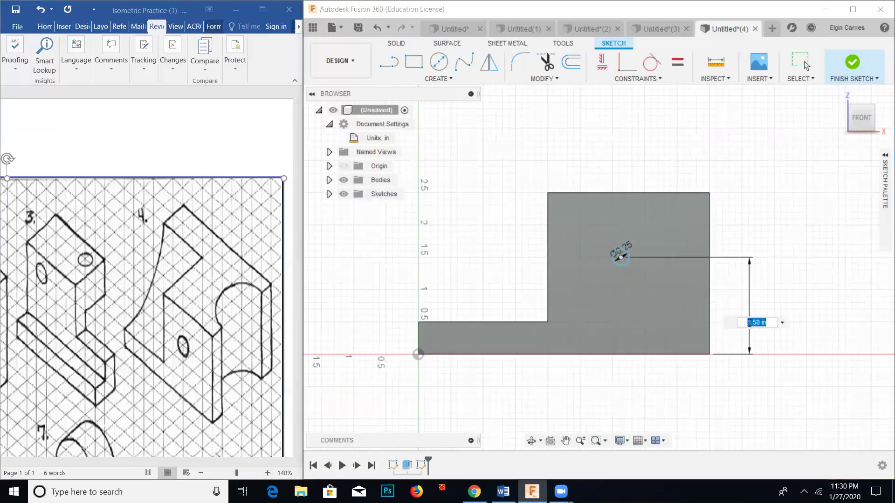
text(2.5".5)
key(Return)
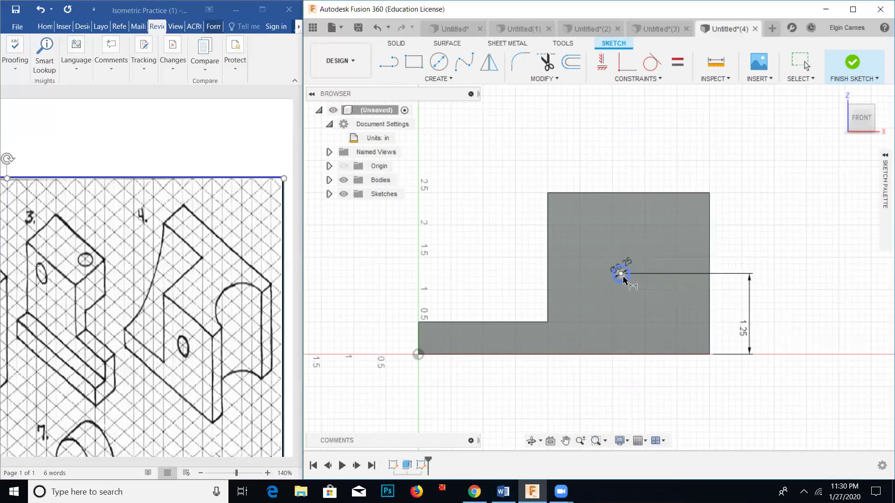
click(622, 276)
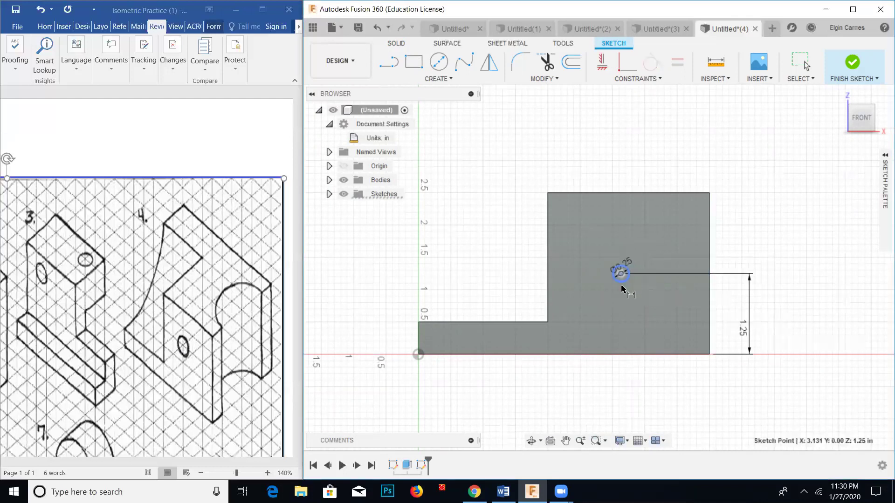
click(622, 355)
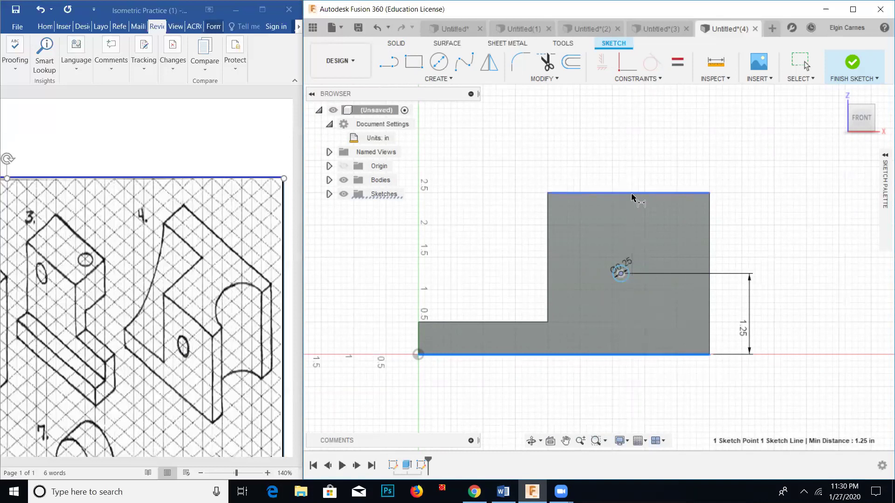
click(709, 210)
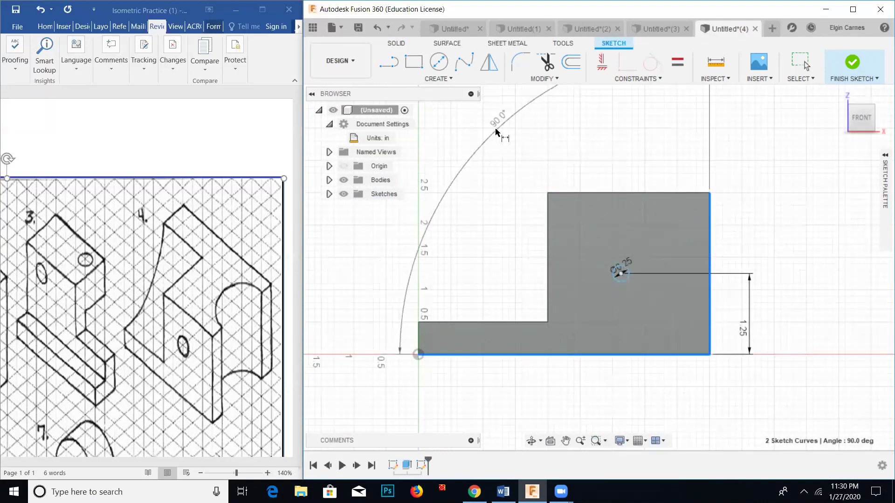
key(Escape)
- Dimension the small circle's centre horizontally from the block's right vertical edge, reusing the value (2.5 * 0.5) * 1 in (1.25 in)
click(441, 79)
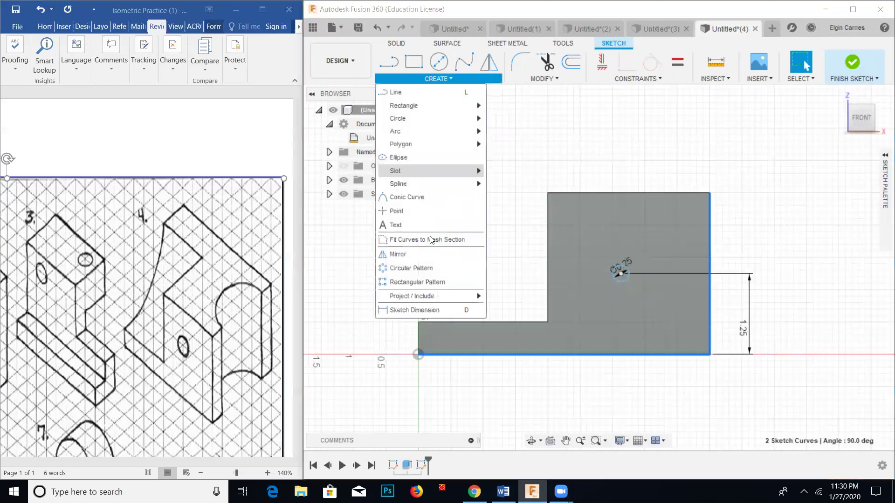
click(423, 308)
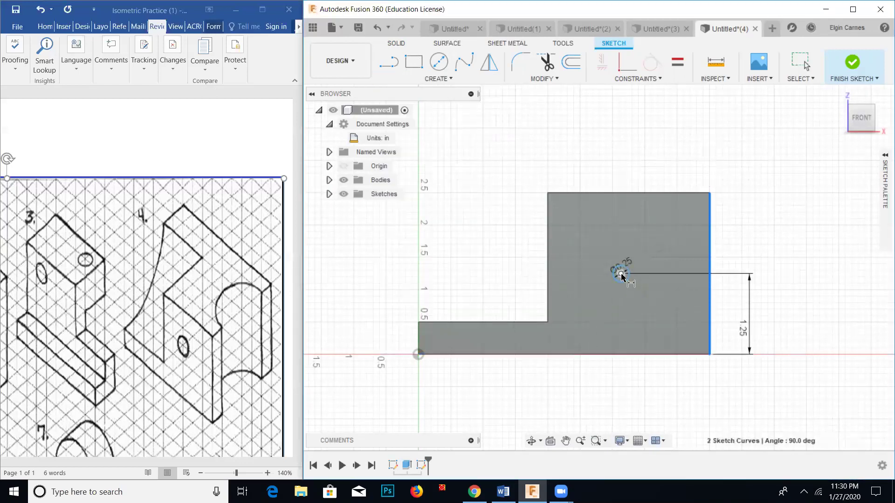
click(621, 276)
click(710, 259)
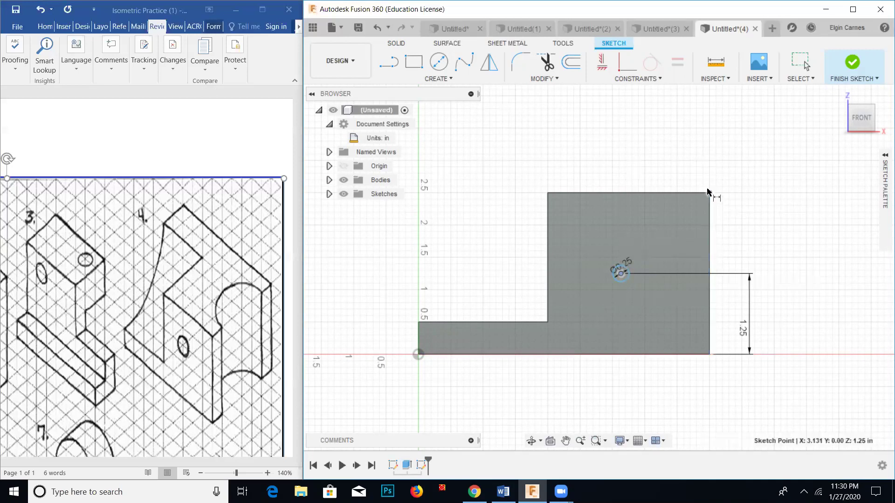
click(709, 238)
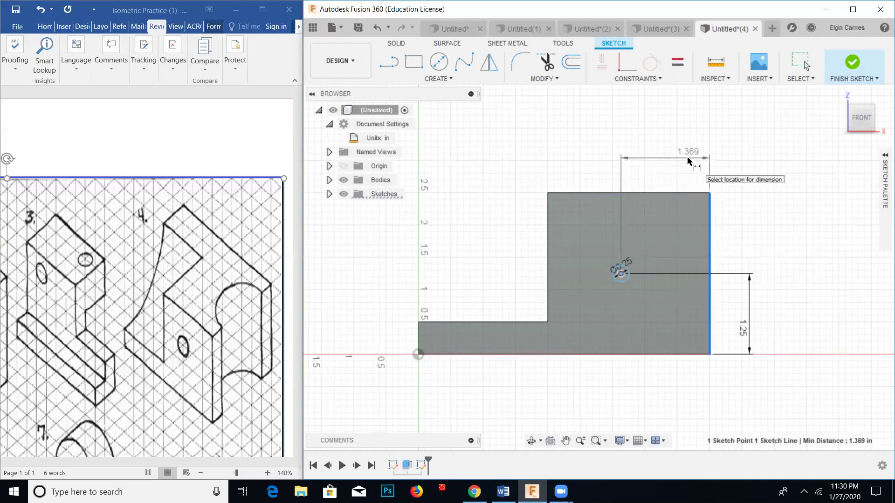
click(706, 165)
click(724, 158)
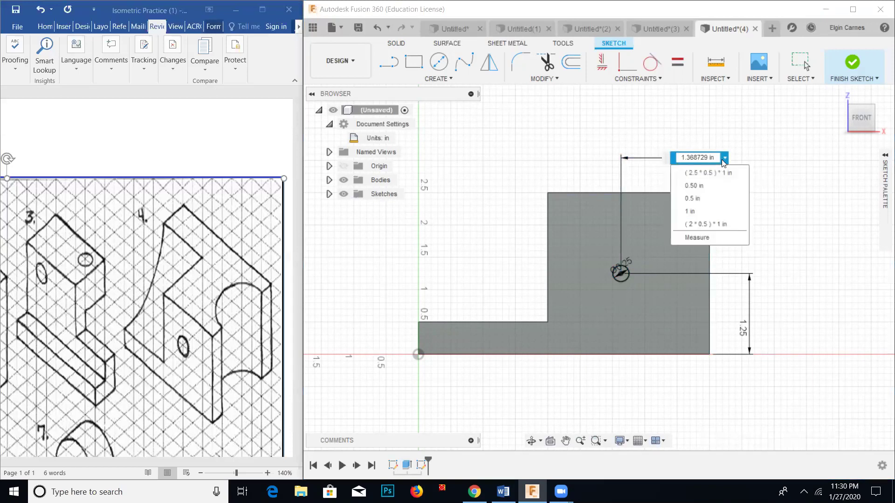
click(725, 158)
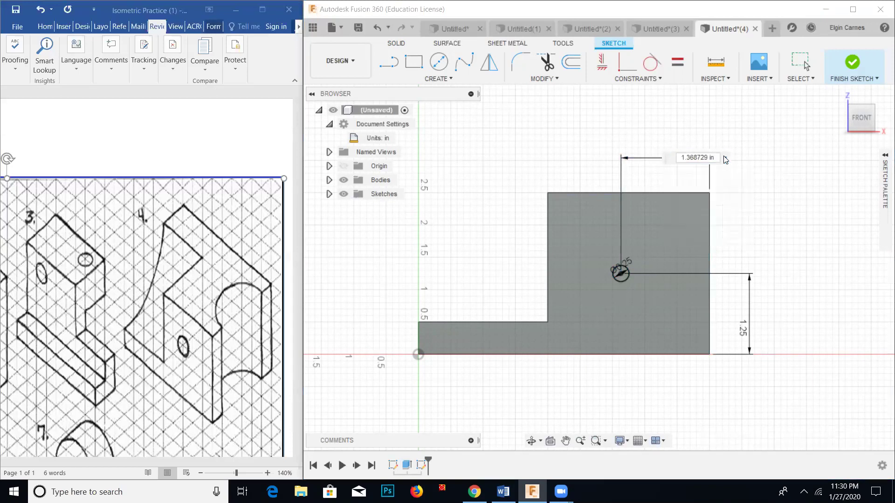
click(726, 159)
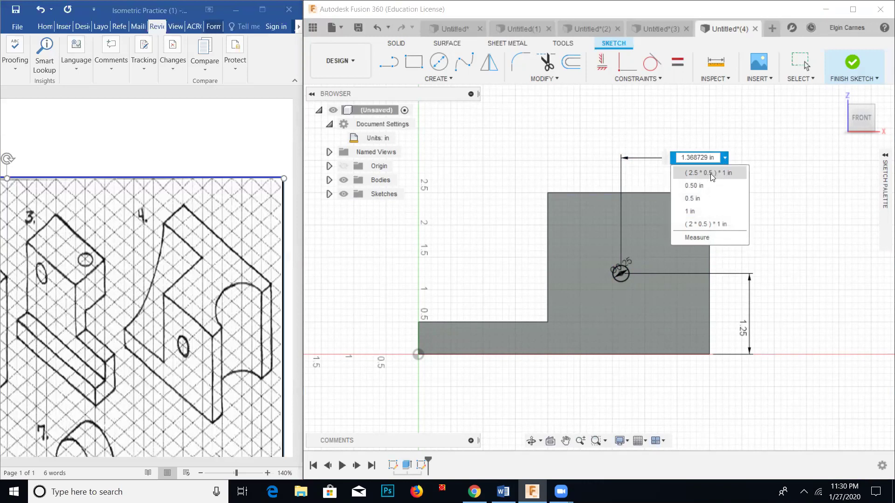
click(710, 173)
key(Return)
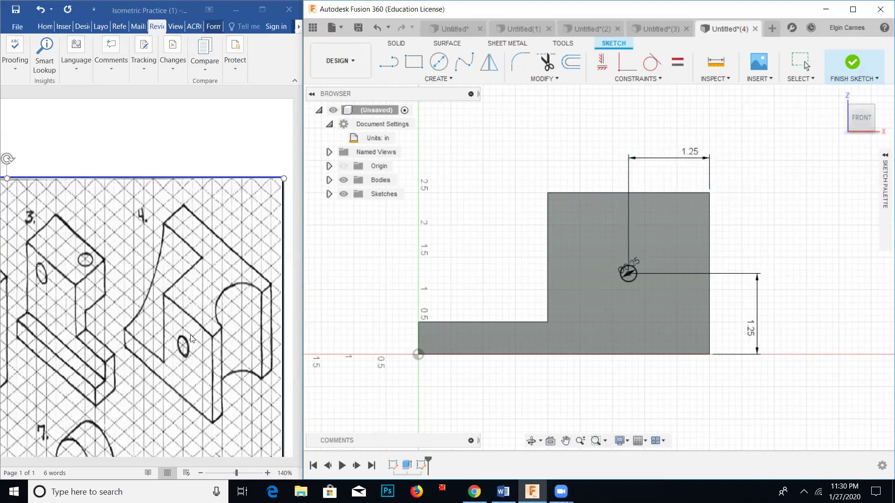
- Finish the sketch and extrude the small circle as a cut, -4.30 in, all the way through the block
click(847, 65)
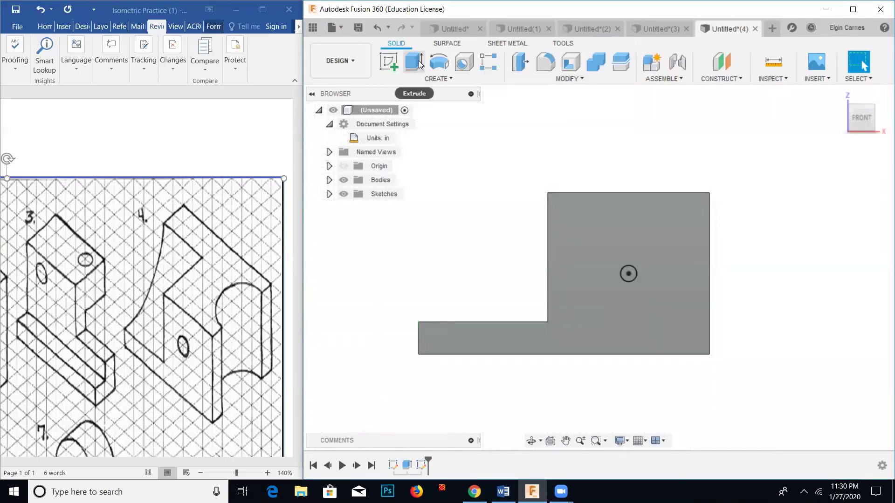
click(419, 63)
click(837, 95)
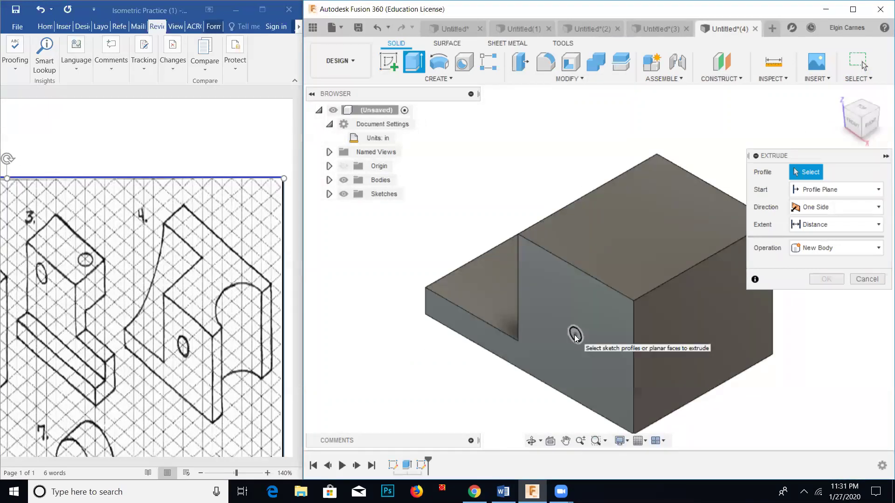
click(571, 336)
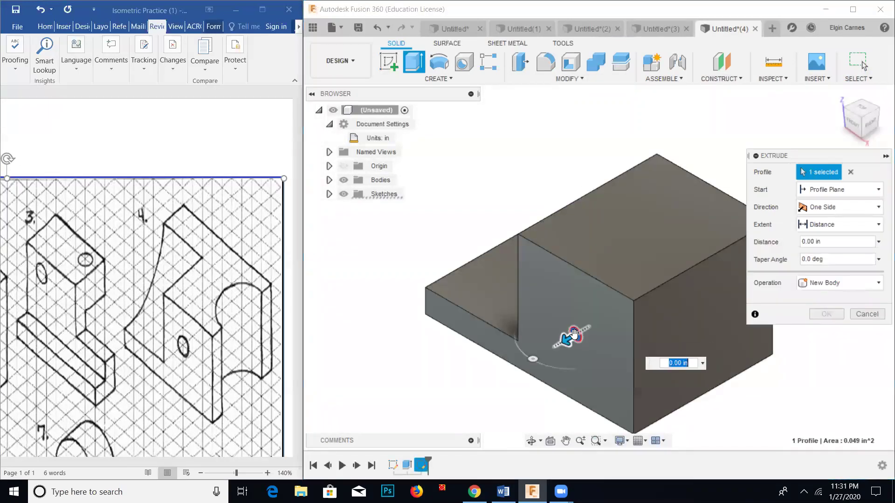
click(847, 283)
click(829, 313)
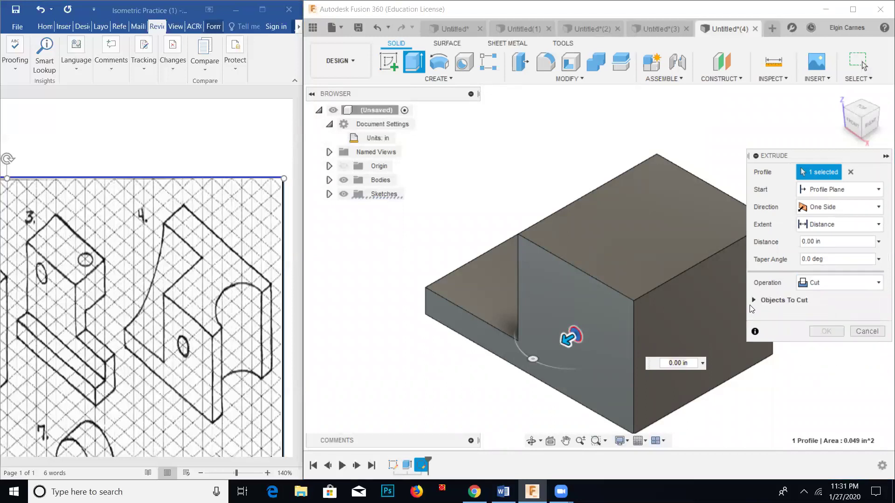
drag(570, 337, 760, 220)
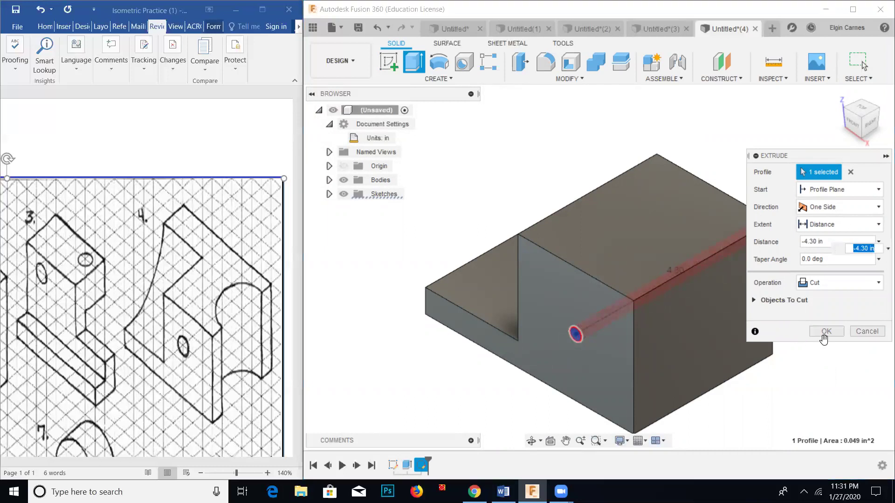
middle_drag(743, 247, 626, 246)
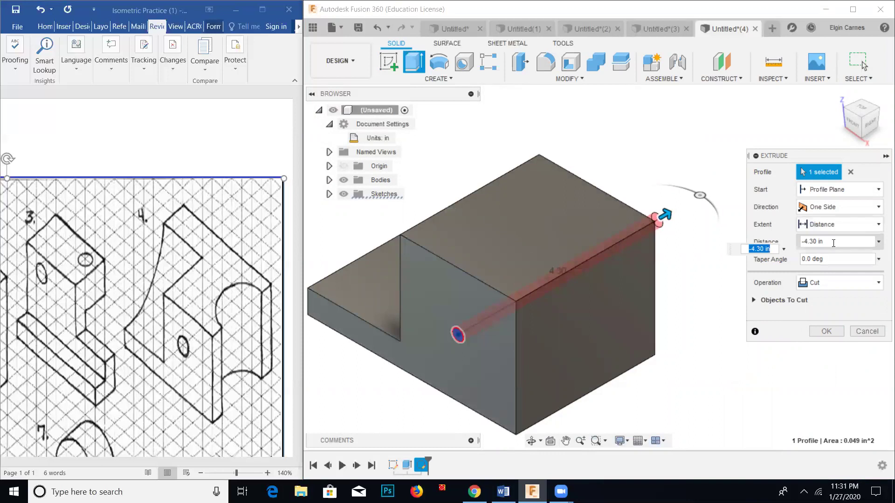
click(827, 331)
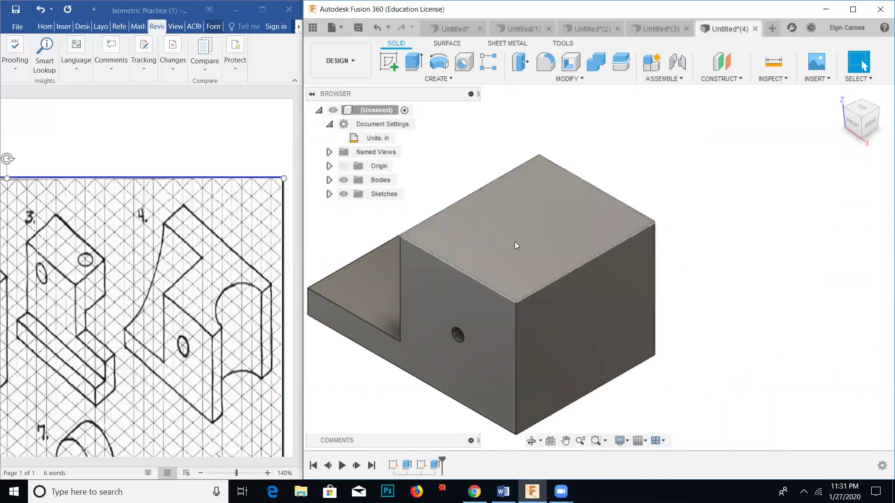
- Start a sketch on the block's top face and draw a .5*4 (2 in) diameter circle centred on the right edge's midpoint
click(387, 64)
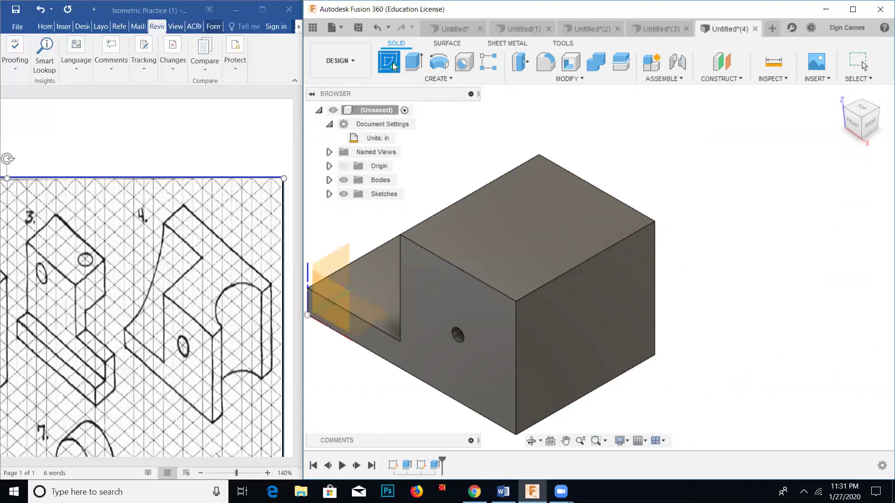
click(551, 228)
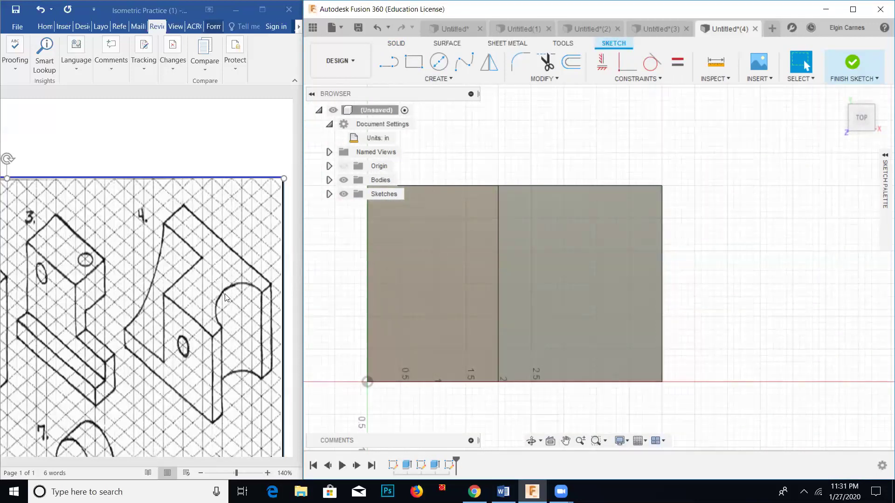
click(440, 65)
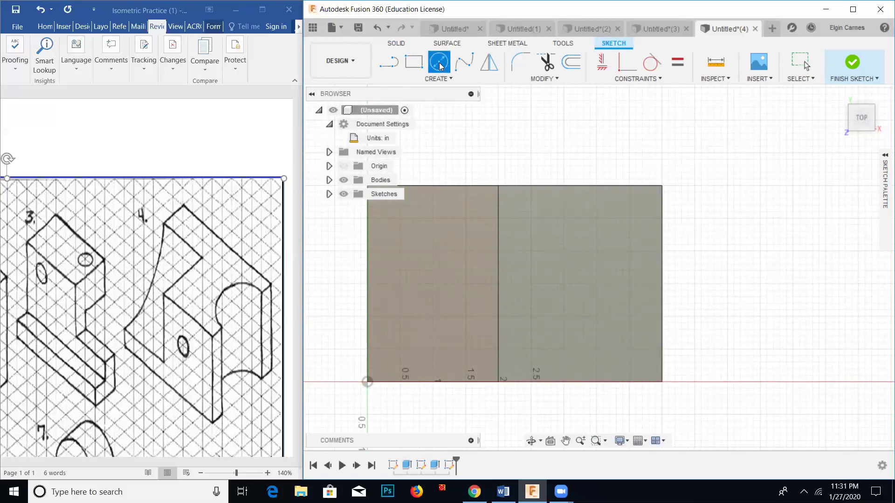
click(662, 284)
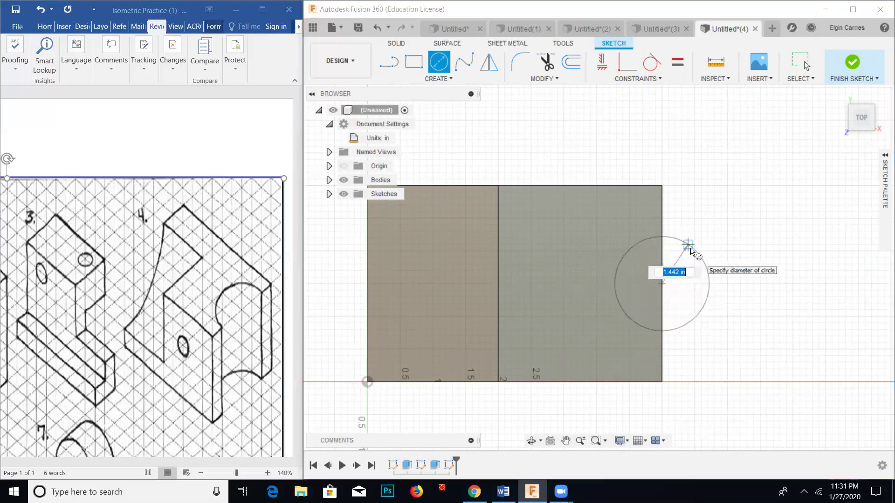
key(BackSpace)
text(.5)
key(Tab)
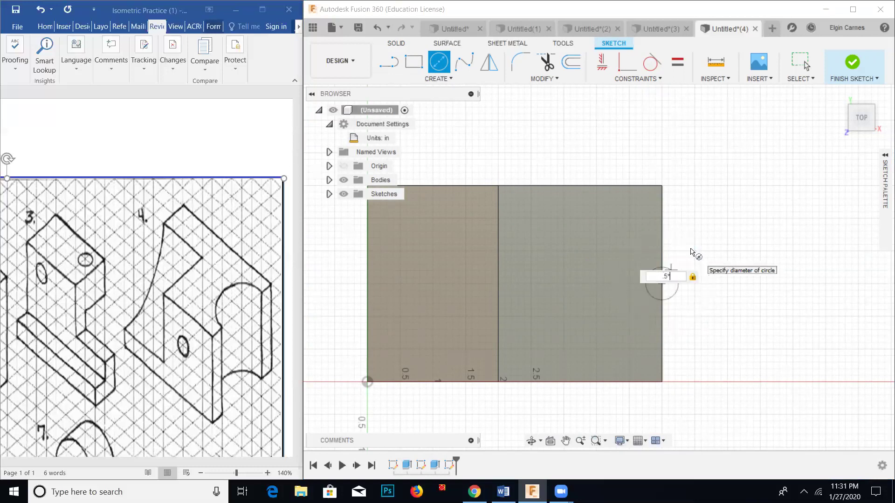
text(*4)
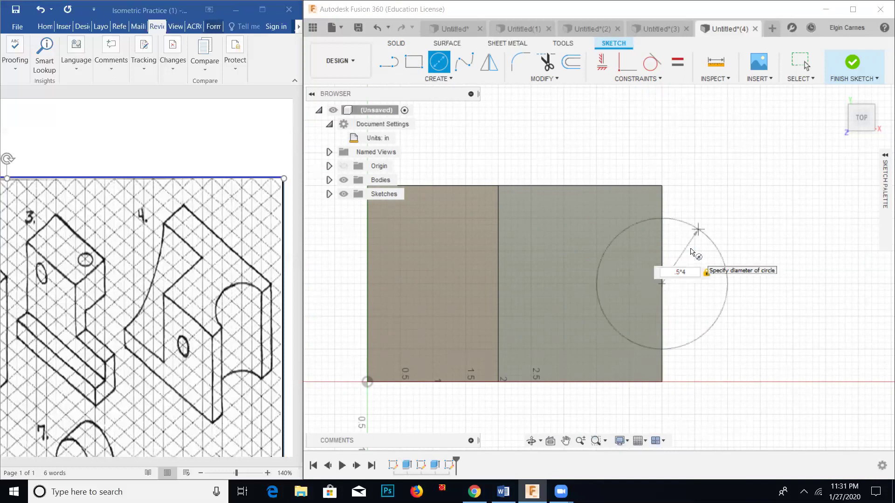
key(Return)
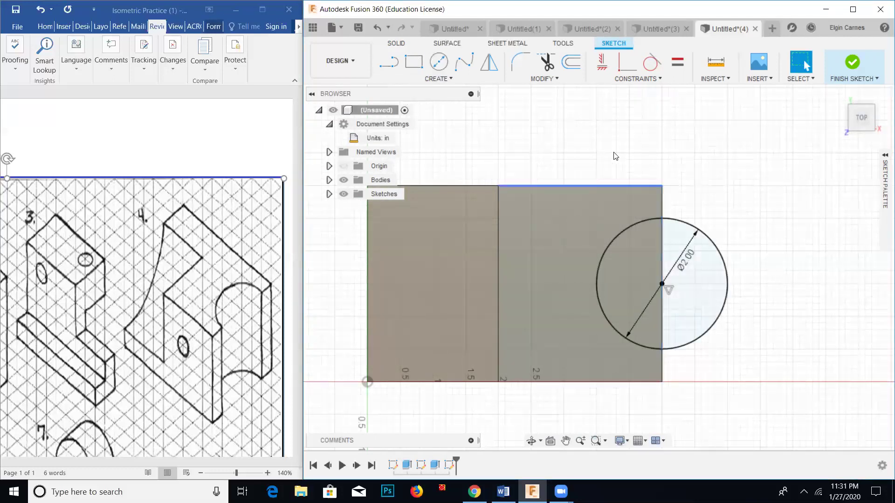
- Finish the sketch and extrude both halves of the circle as a cut, -2.60 in, down through the block's edge
click(852, 65)
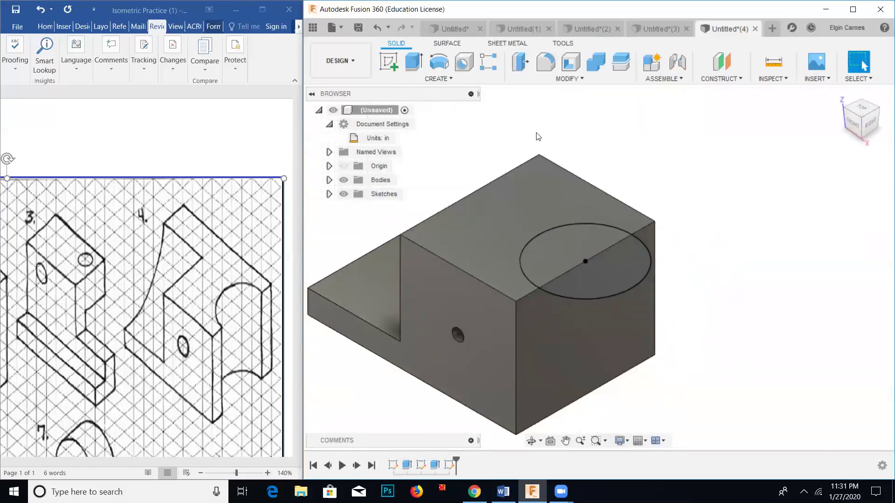
click(414, 61)
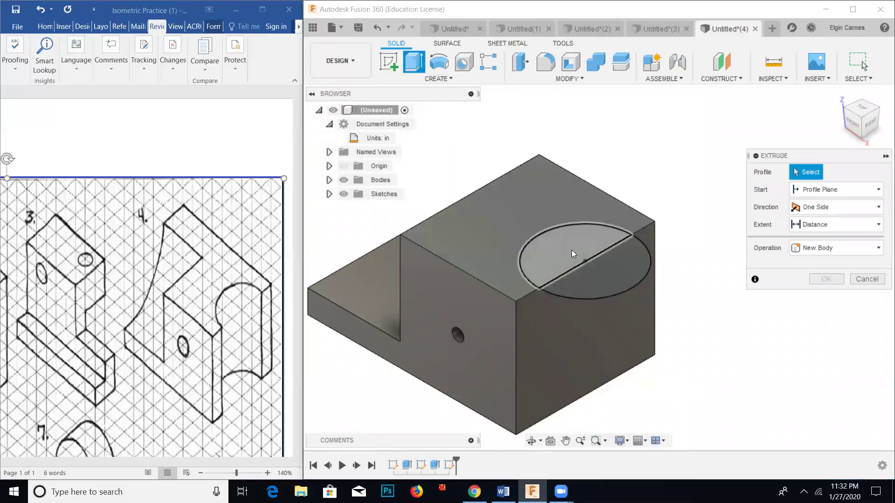
click(571, 250)
click(595, 267)
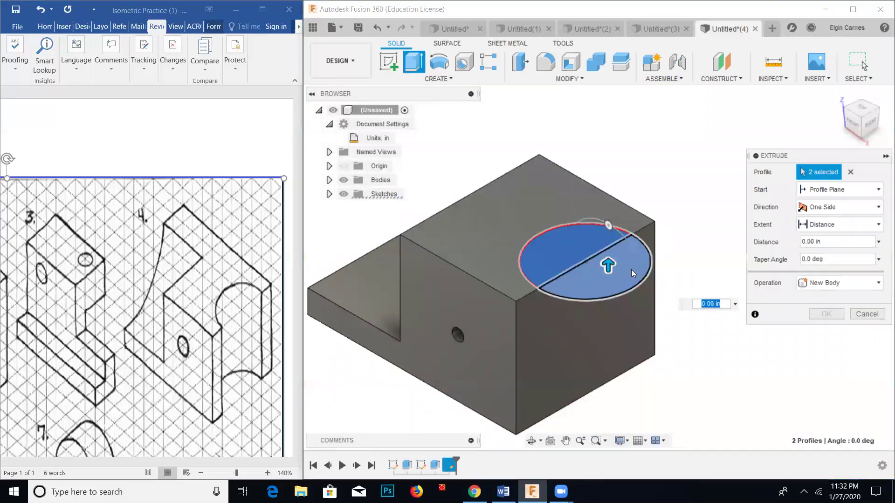
click(848, 282)
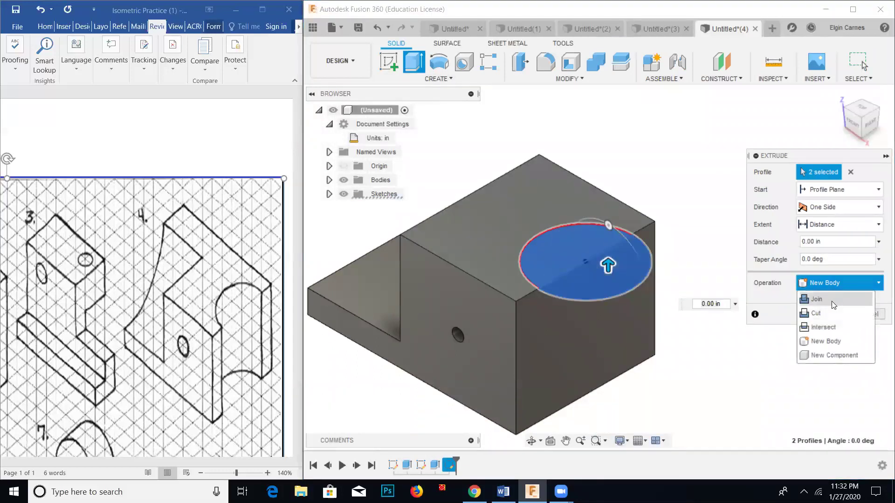
click(816, 313)
drag(609, 268, 618, 402)
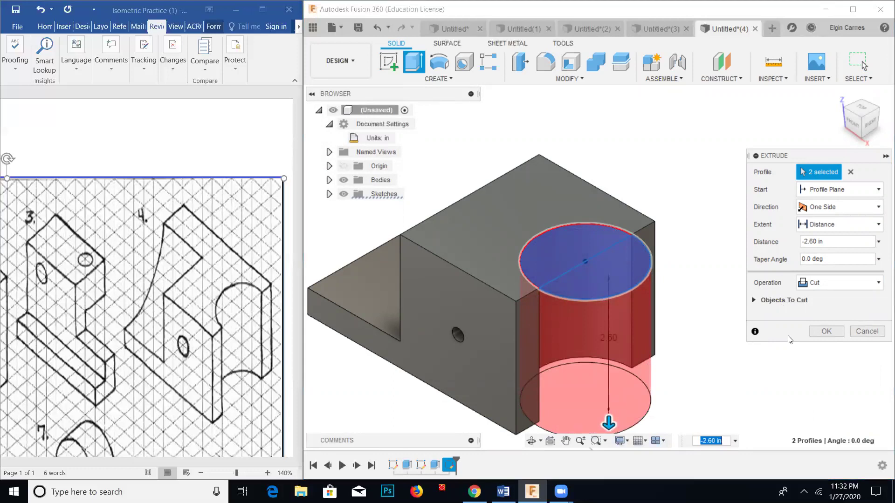
click(826, 332)
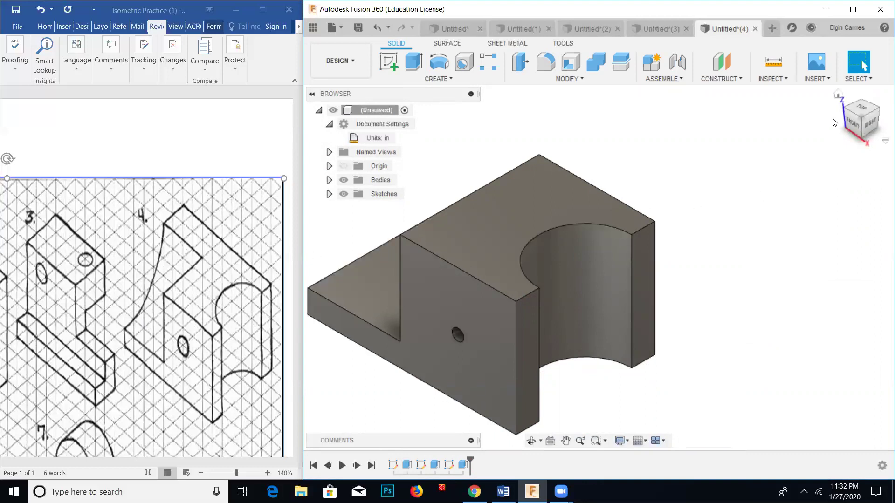
- Start a sketch on the low base's narrow end face and project the tall block's vertical step face into it
click(845, 111)
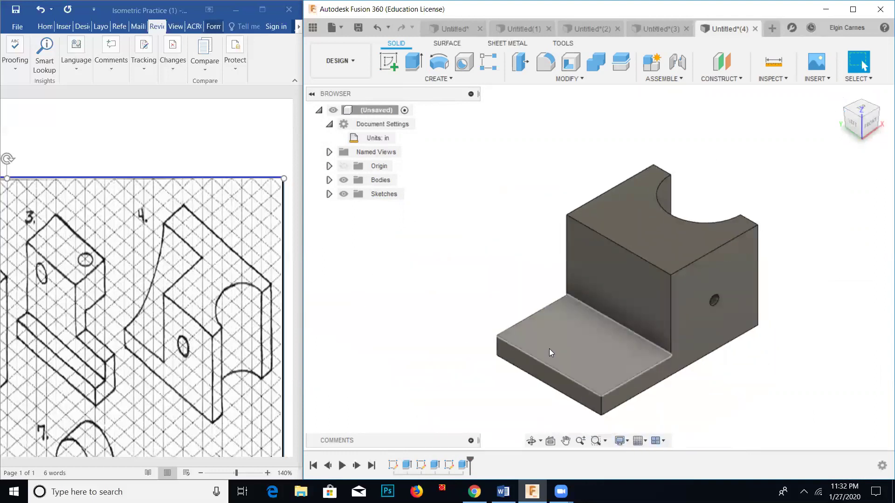
click(534, 369)
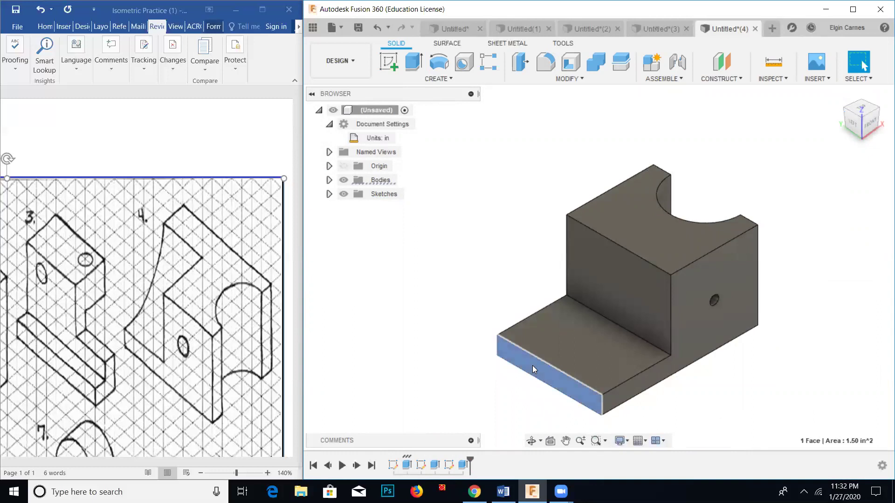
click(389, 62)
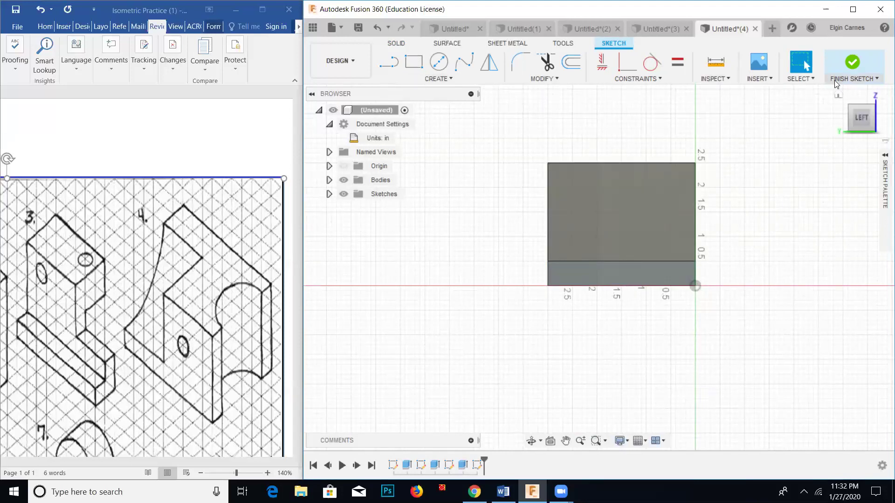
click(855, 70)
click(853, 65)
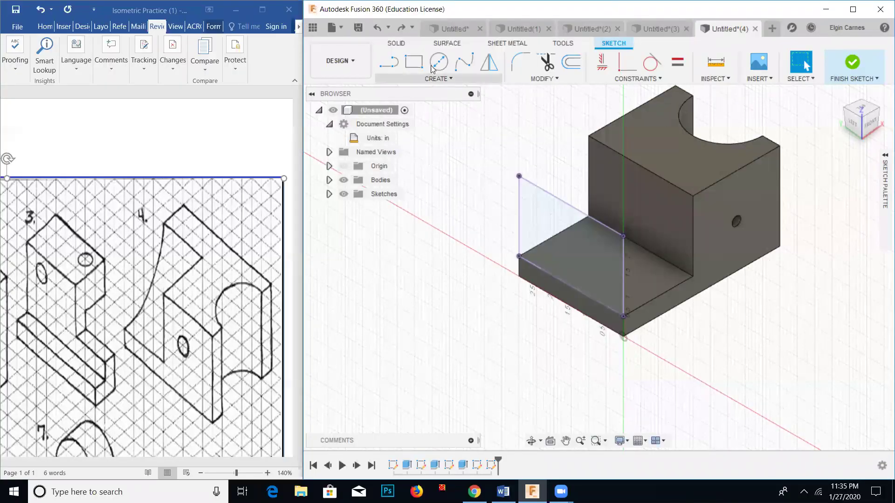
- Start a rectangle at the projected face's upper-left corner, viewed straight on, with its height set to .5*4 (2 in)
click(414, 61)
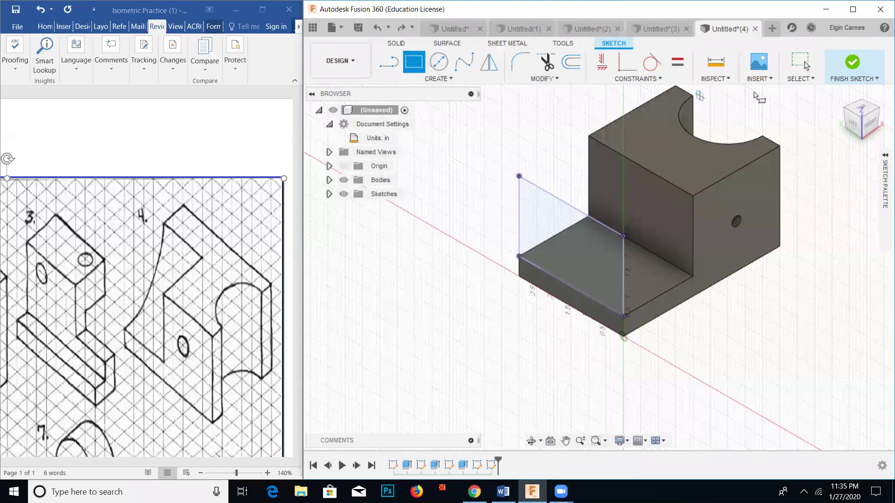
click(851, 122)
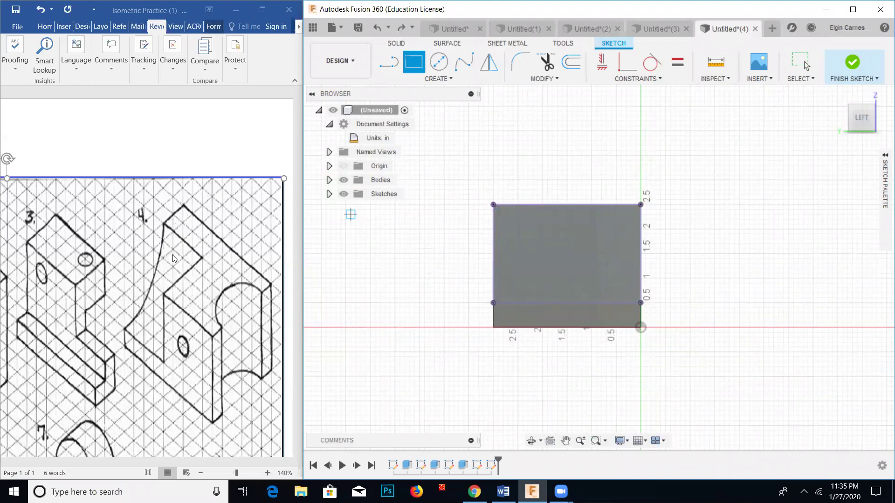
click(493, 204)
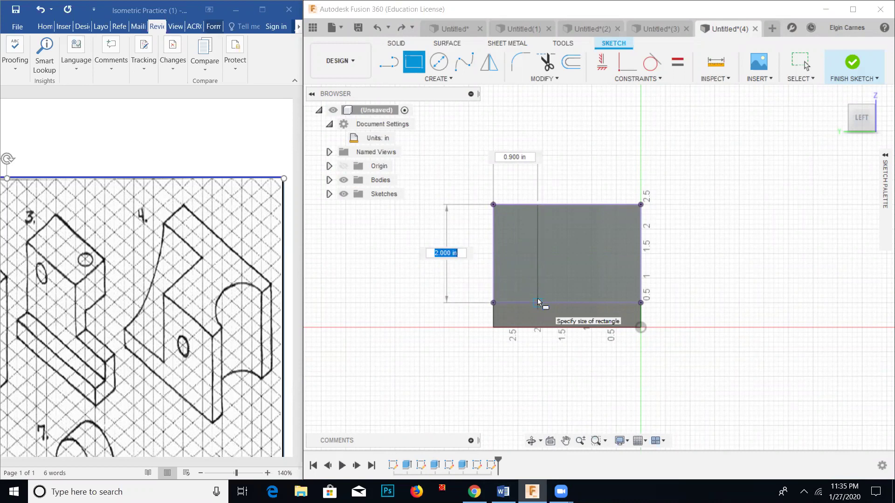
text(>%)
key(BackSpace)
key(BackSpace)
text(.)
text(%)
key(BackSpace)
text(5")
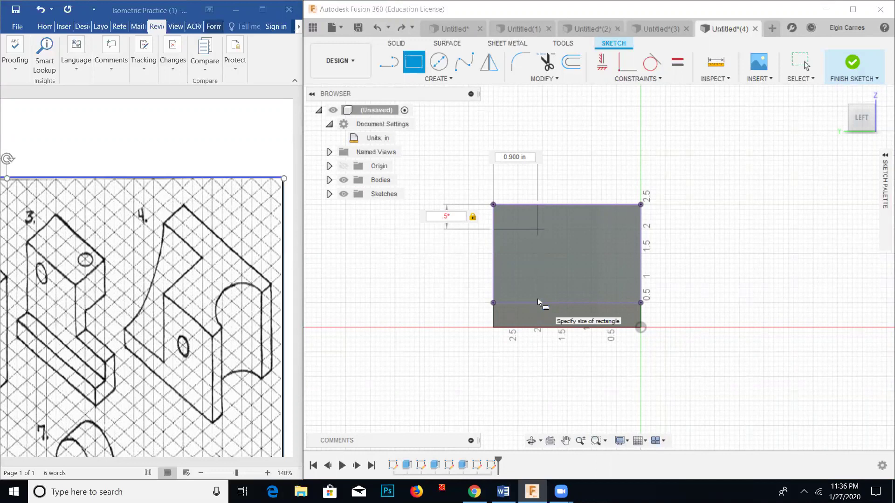
key(Tab)
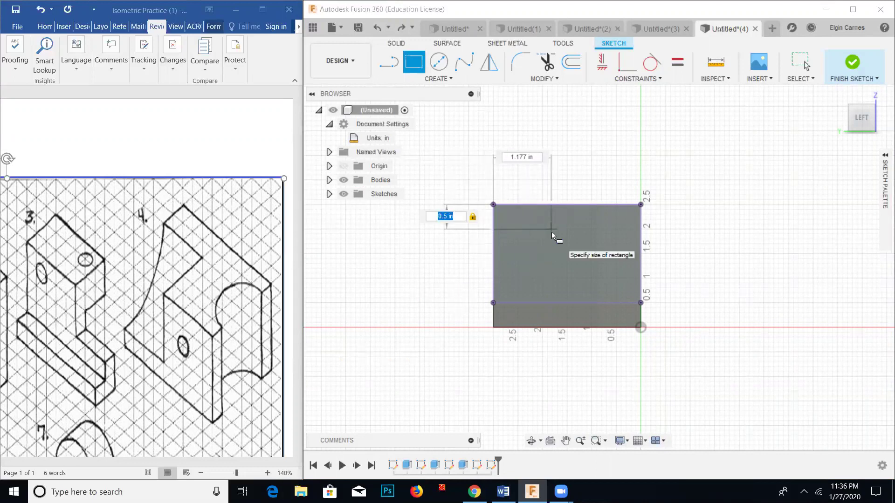
text(1)
key(BackSpace)
text(.5"4)
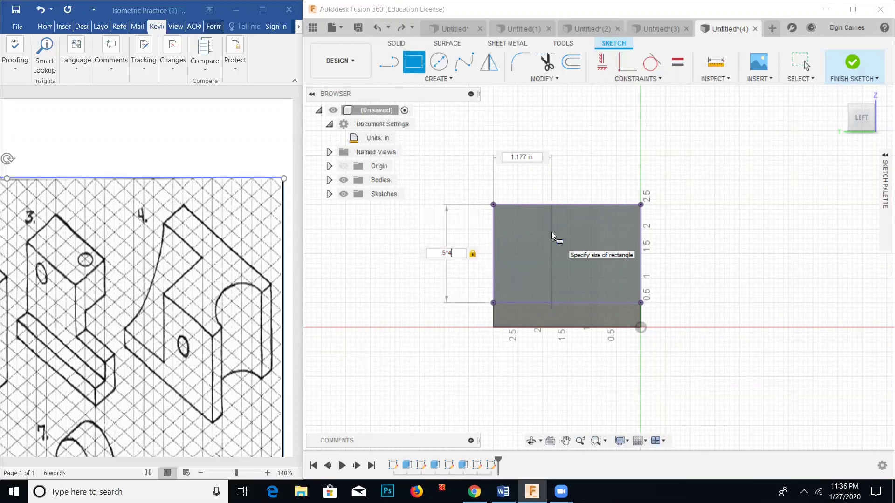
key(Tab)
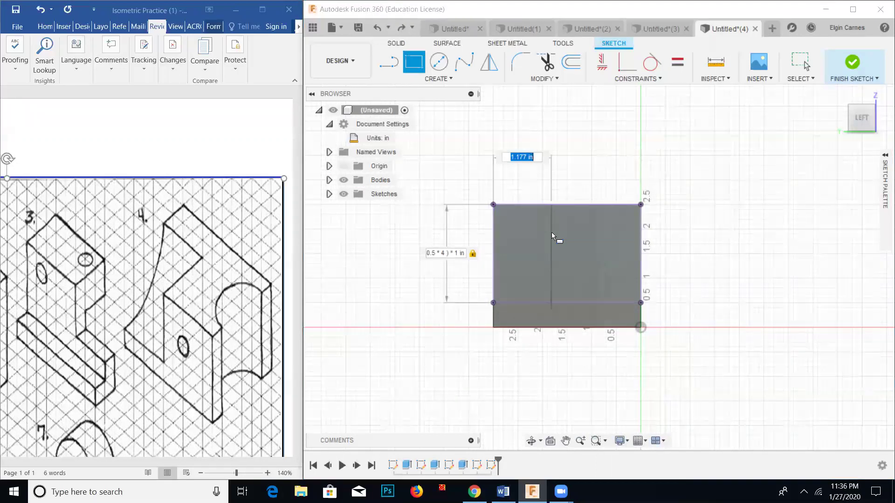
- Set the rectangle's width to .5*2 (1 in) and complete it
text(5)
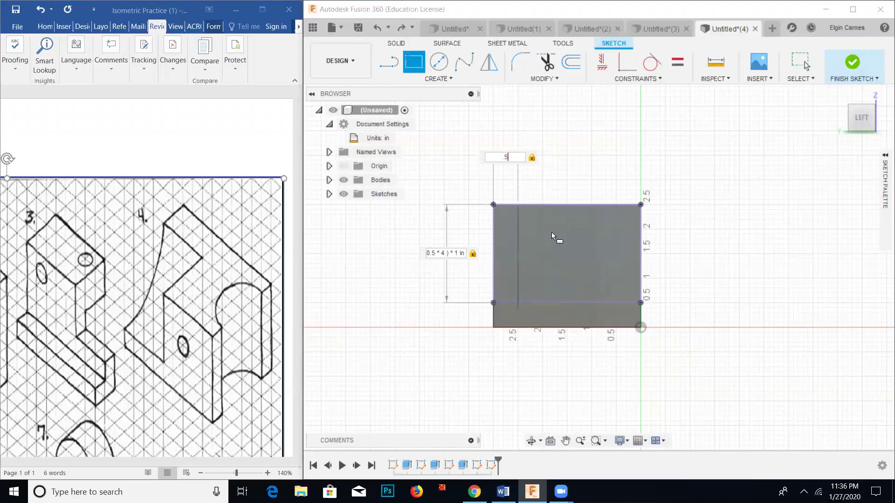
text(@)
key(BackSpace)
text(*2)
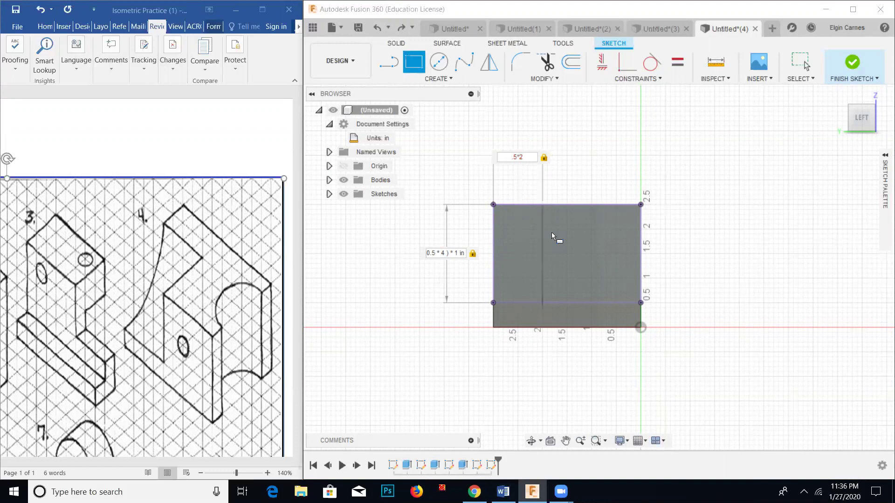
key(Return)
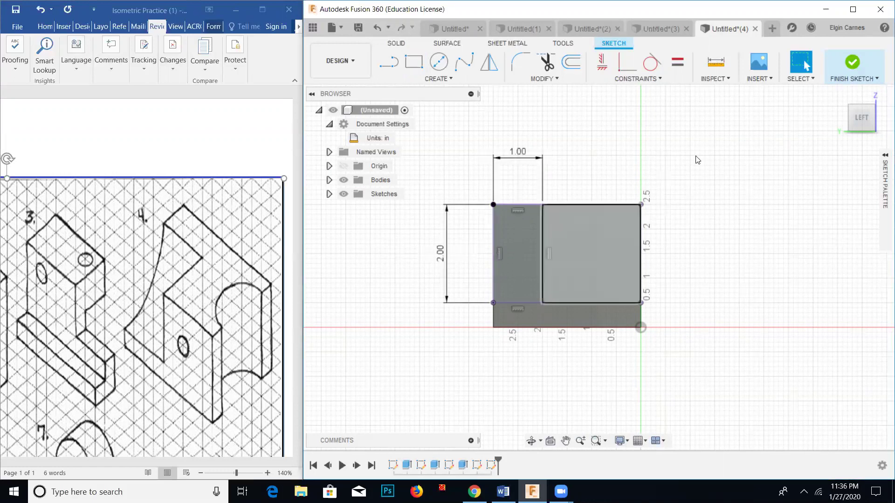
- Finish the sketch and extrude the 1 in wide rectangle -2.00 in back to the tall block, joining it to the body
click(873, 108)
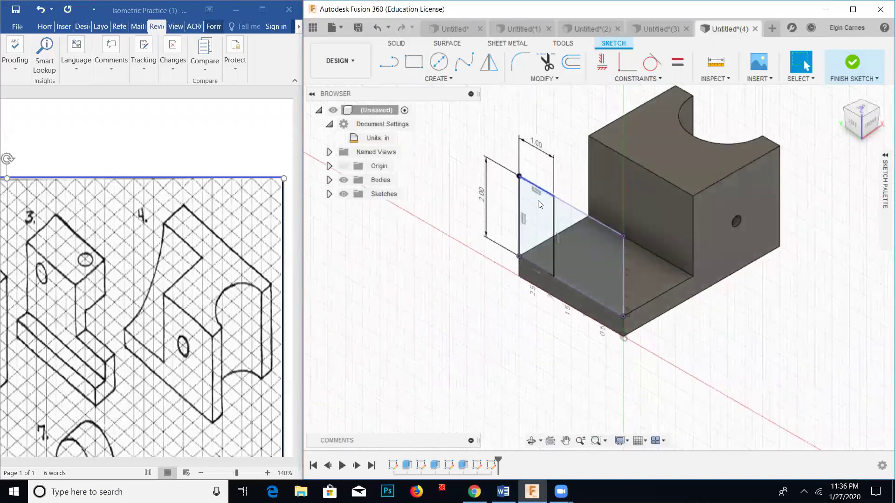
click(845, 63)
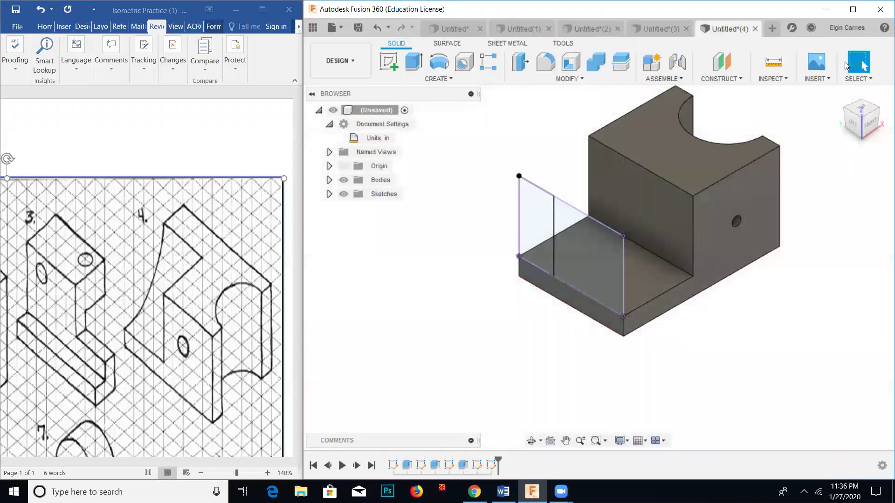
click(414, 63)
click(534, 224)
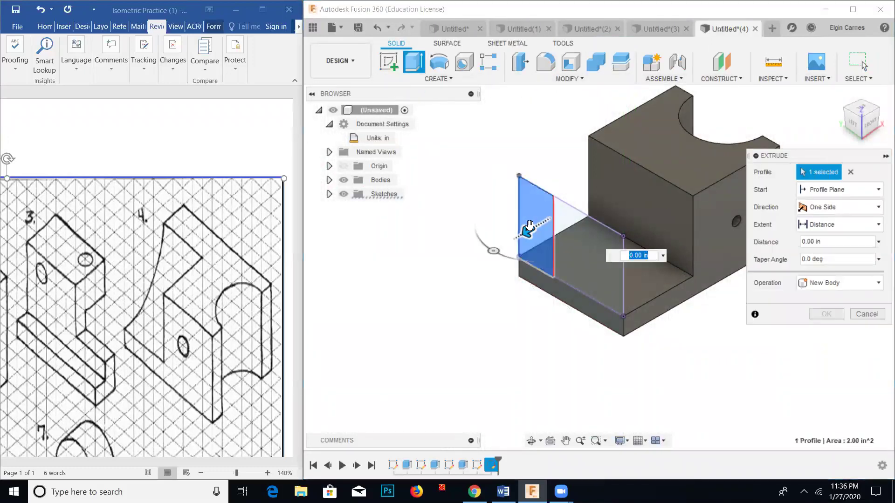
drag(529, 225, 599, 193)
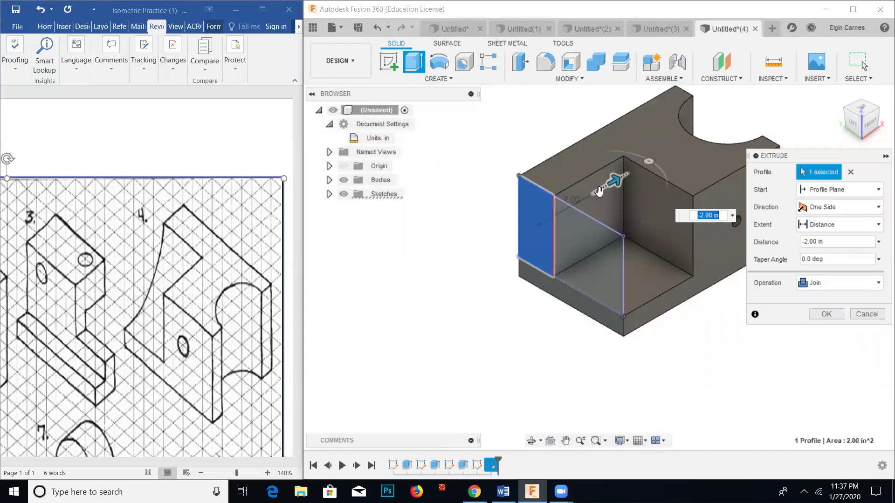
click(828, 314)
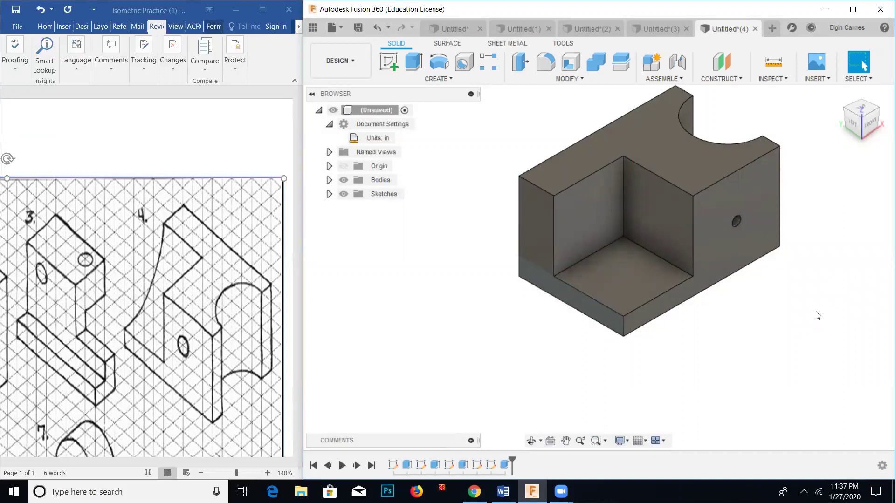
- Start a sketch on the L-shaped end face and project the recessed square face into it, keeping the projection link
click(389, 62)
click(543, 231)
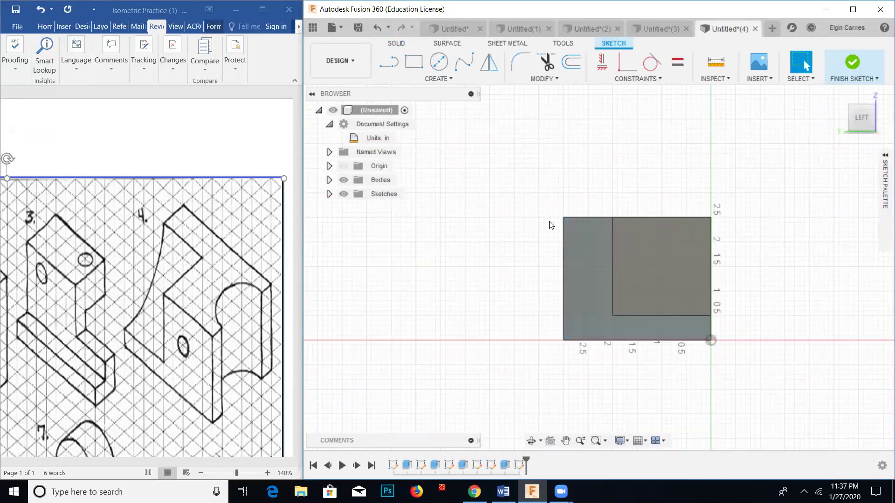
click(438, 64)
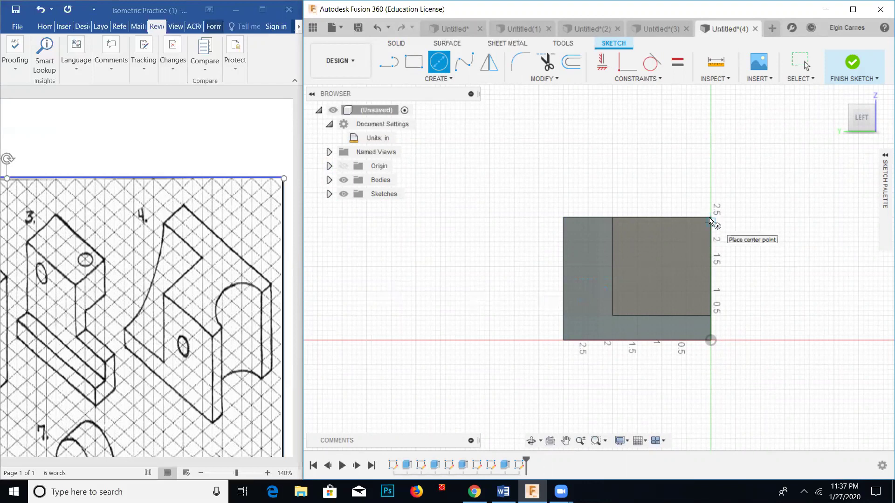
scroll(710, 217, up, 2)
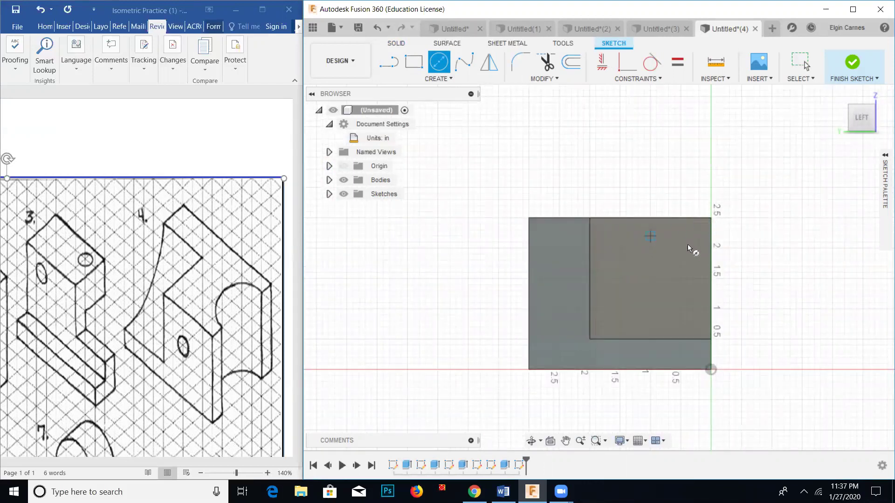
click(427, 79)
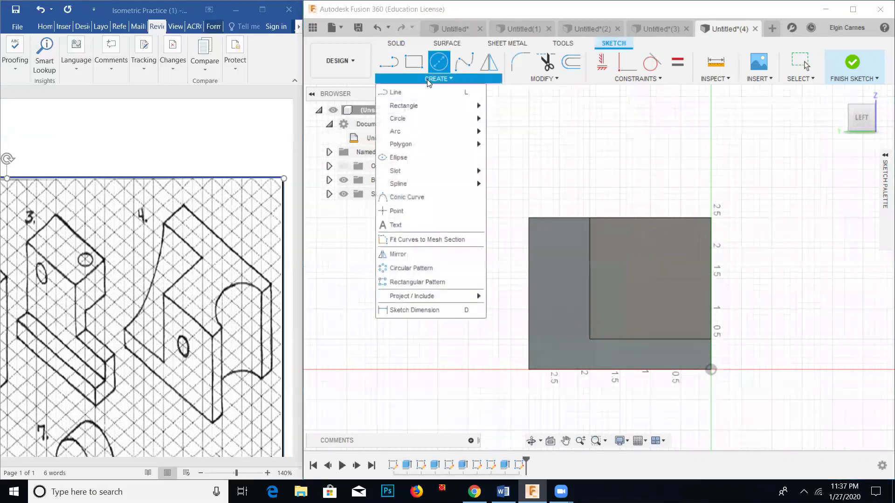
mouse_move(417, 296)
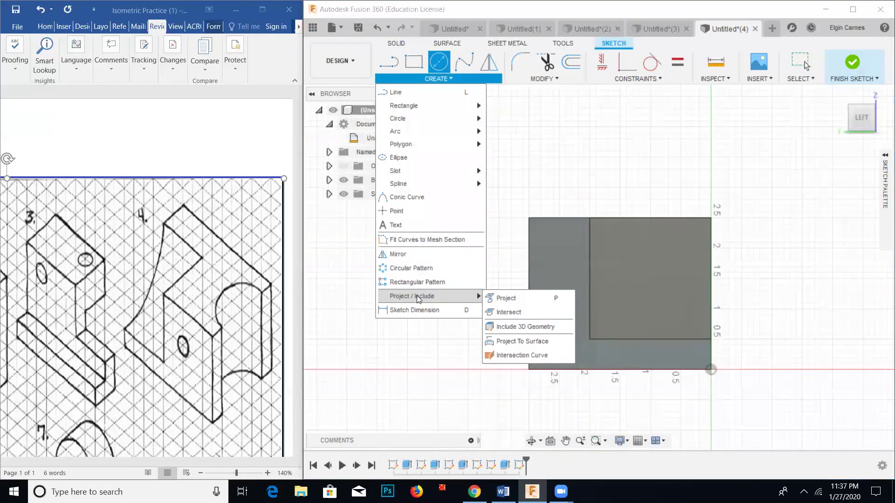
click(519, 297)
click(642, 265)
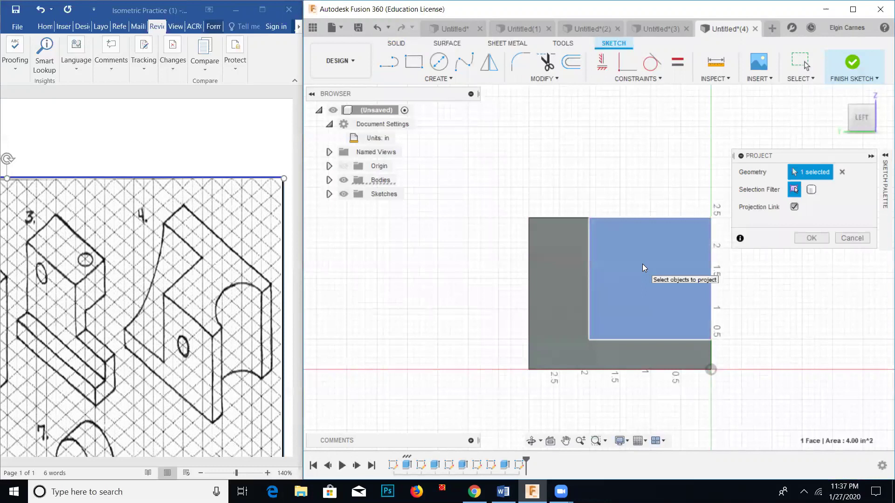
click(817, 238)
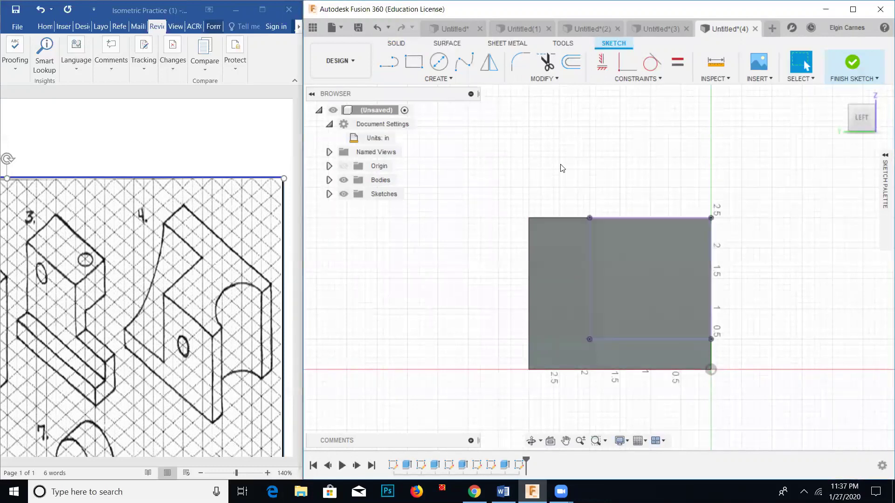
- Draw a circle centred on the projected square's upper-right corner, passing through its upper-left corner
click(438, 61)
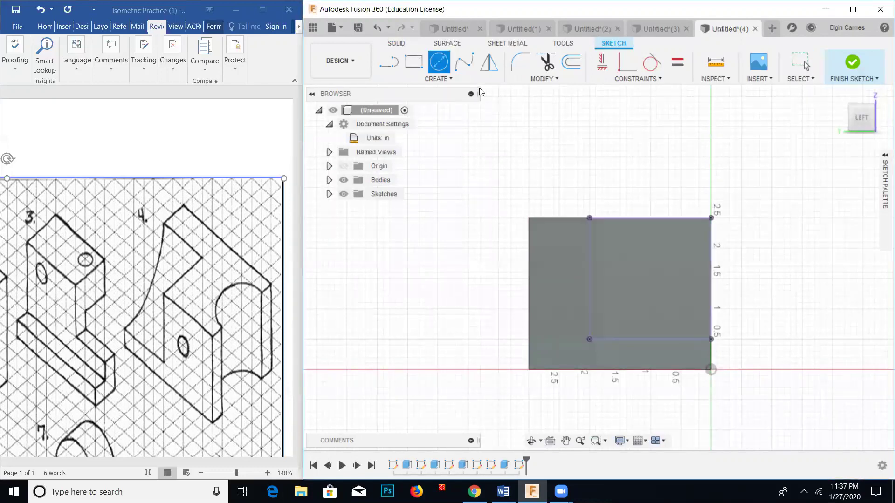
click(711, 218)
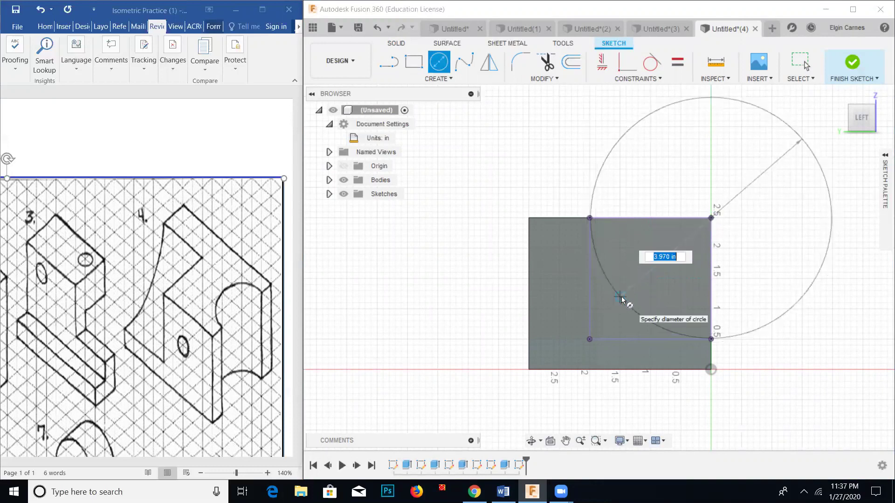
click(590, 219)
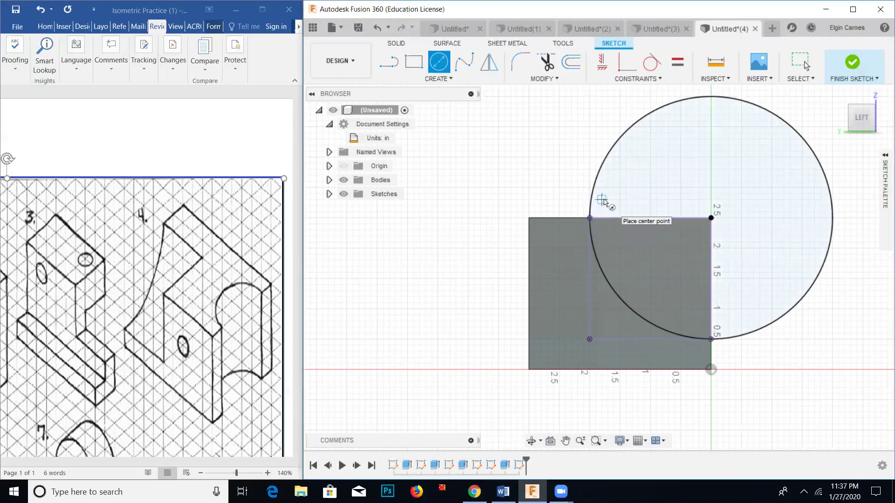
- Finish the sketch and extrude the curved corner region outside the circle's arc -2.00 in to the tall block, joining it to the body
click(852, 75)
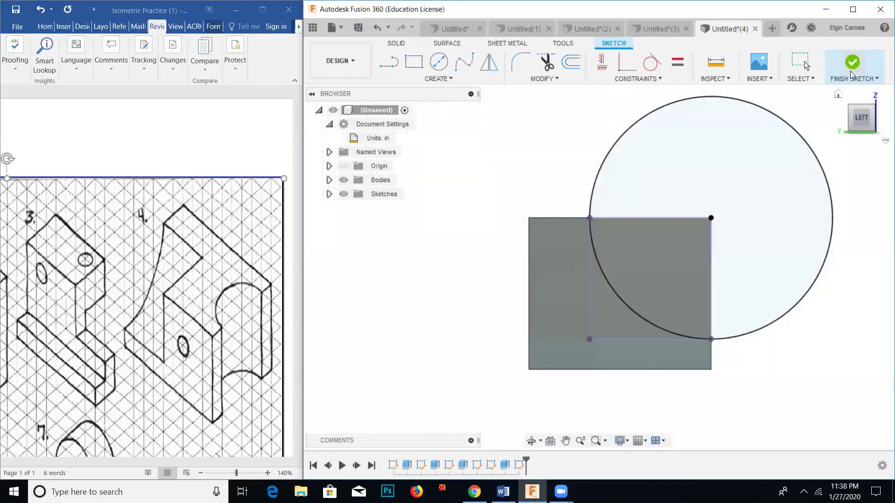
click(874, 112)
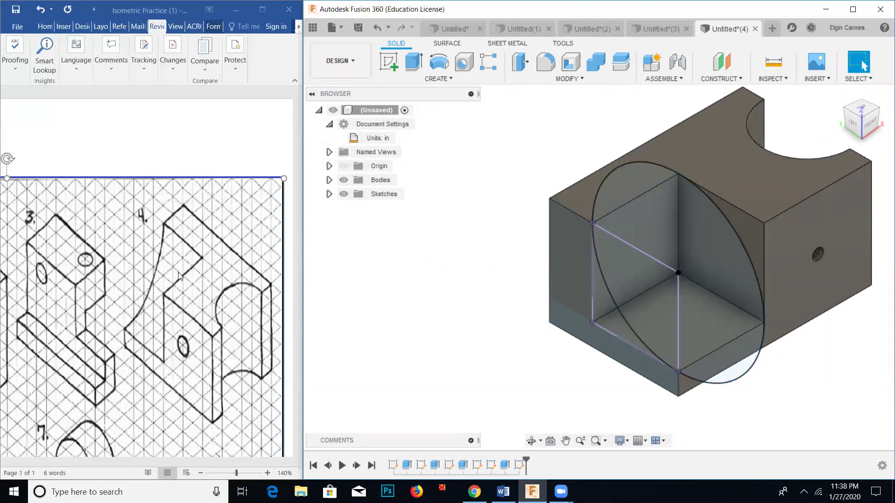
key(e)
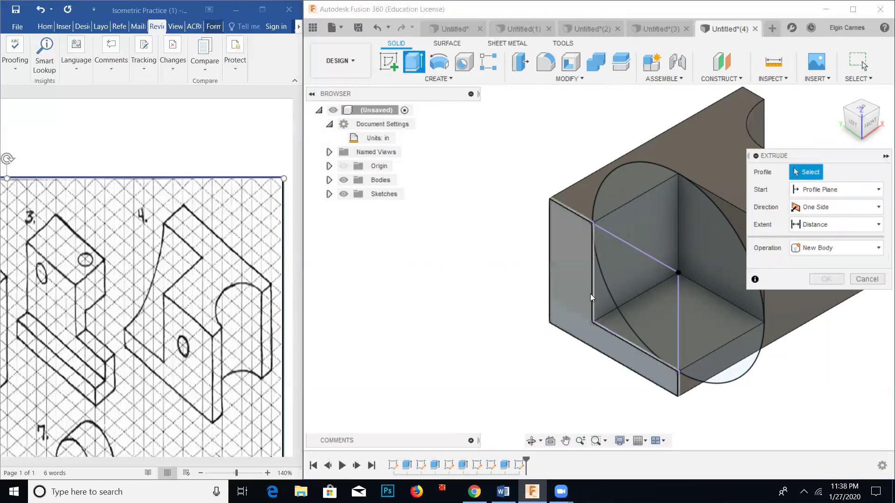
click(602, 308)
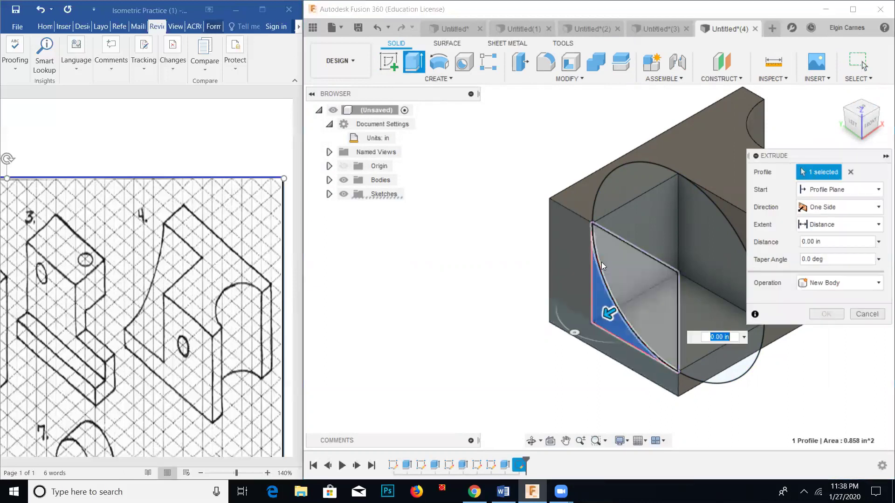
drag(606, 307, 695, 260)
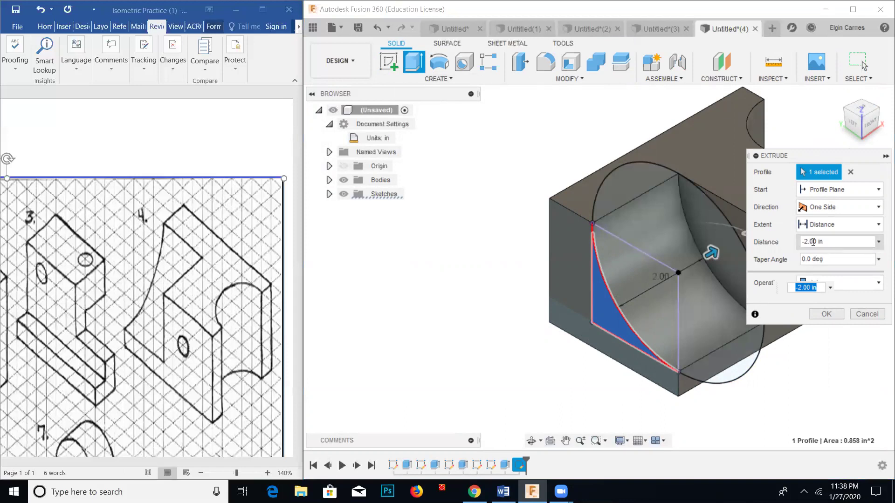
click(833, 315)
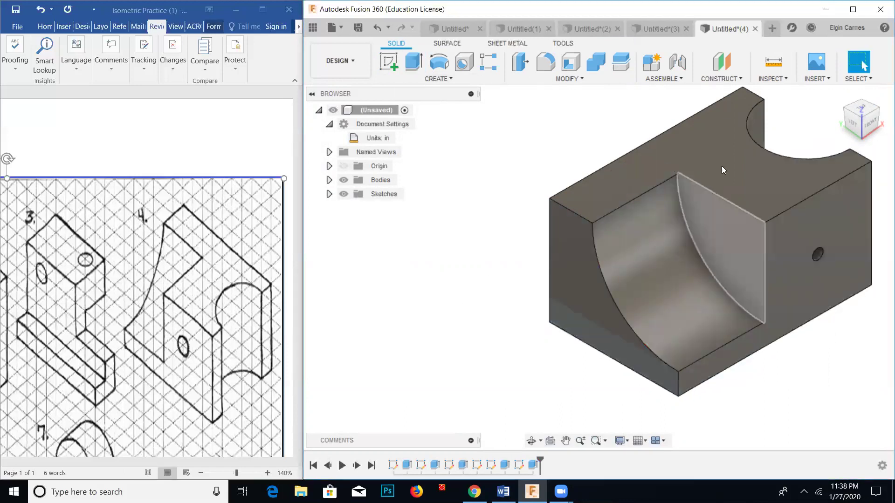
click(873, 115)
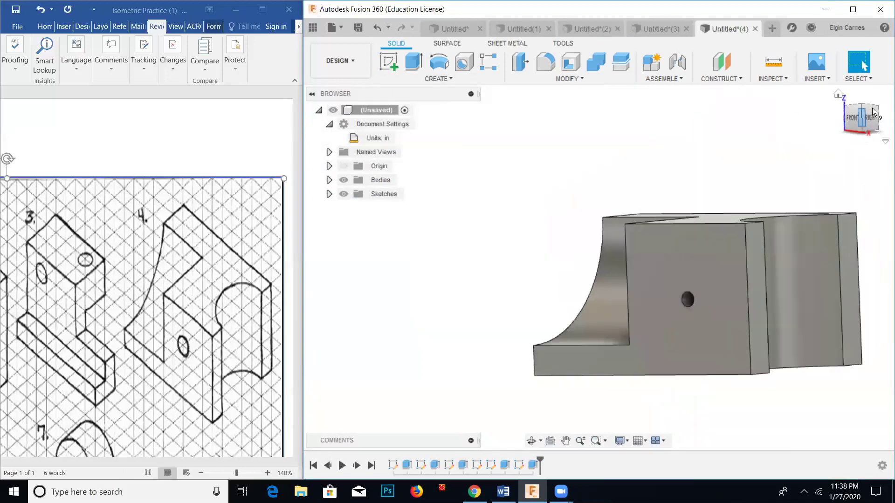
click(860, 109)
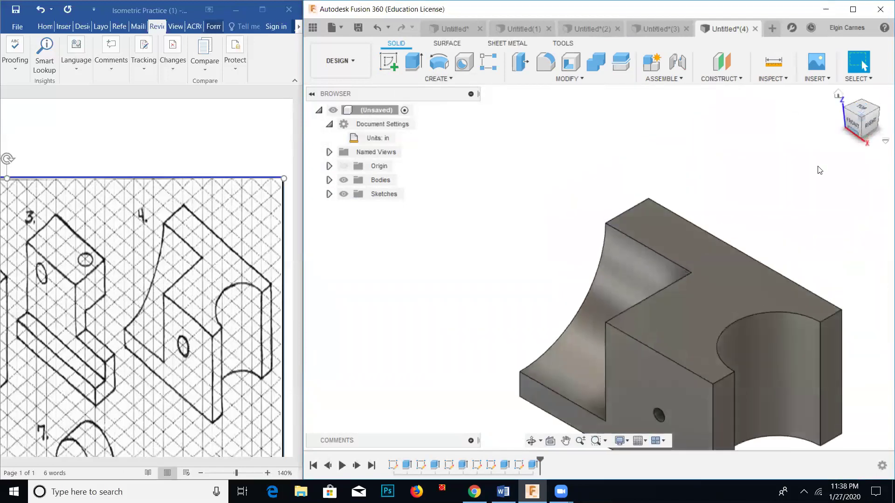